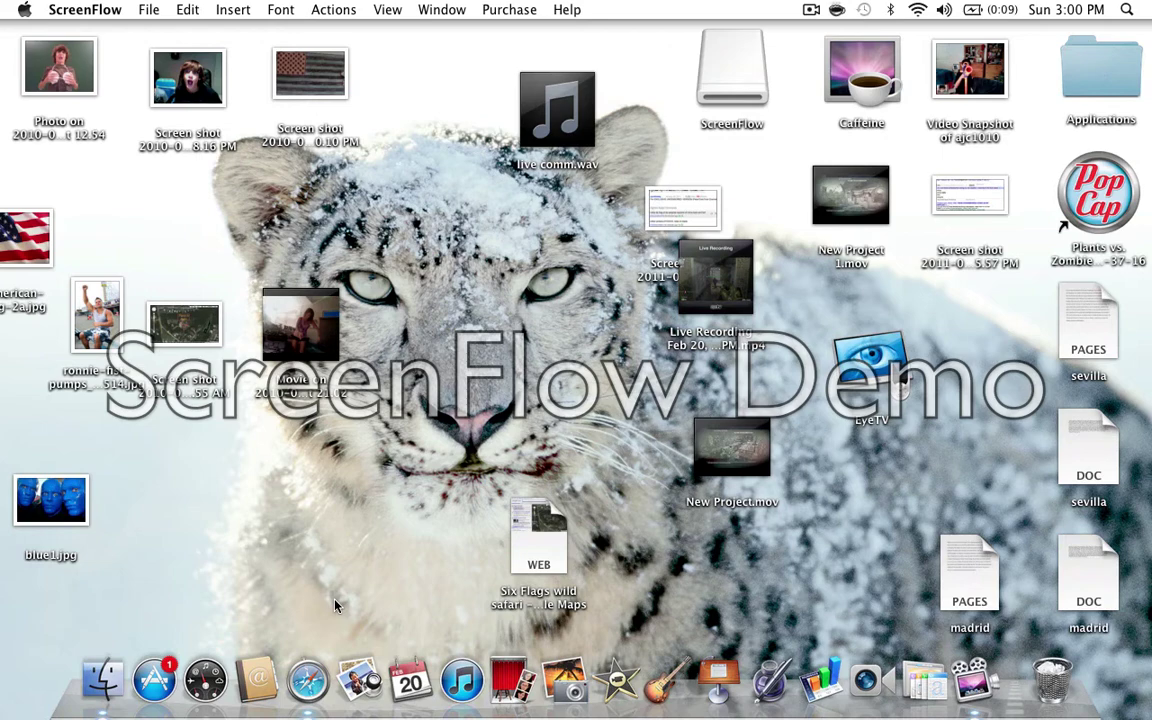
# In Safari, search Google for 'audacity for mac' and open the Audacity Mac OS 9 / X download page.
pyautogui.click(316, 663)
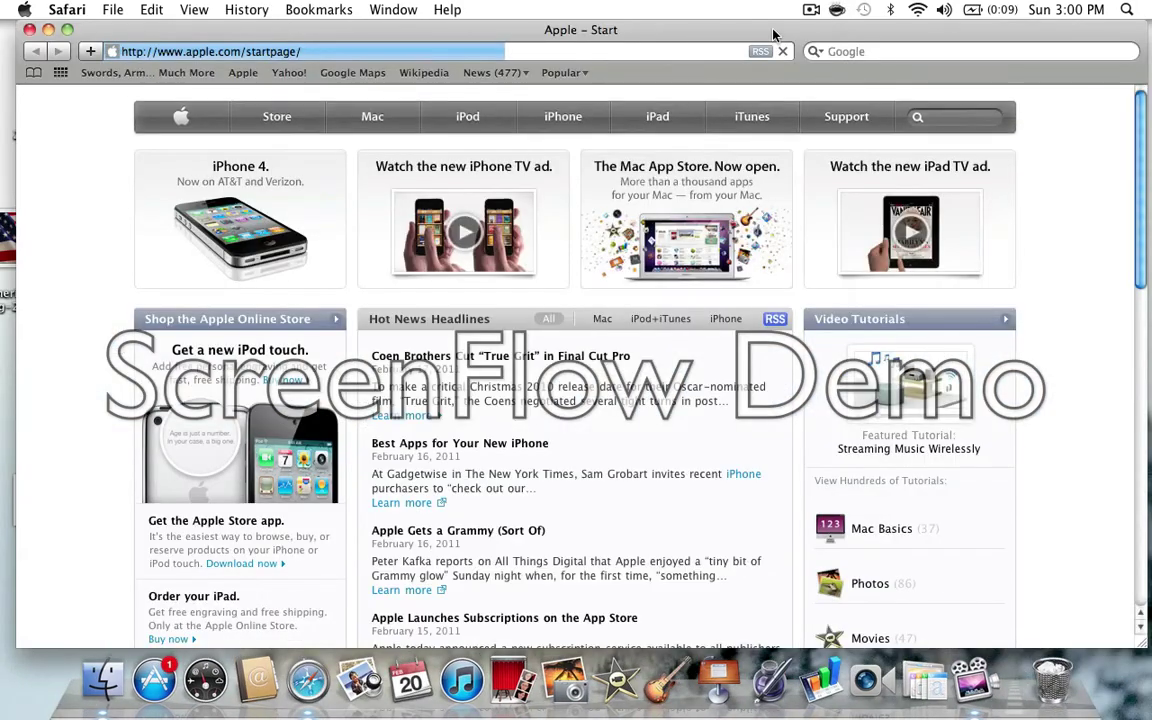
pyautogui.moveTo(773, 35)
pyautogui.mouseDown()
pyautogui.moveTo(766, 46)
pyautogui.moveTo(761, 33)
pyautogui.moveTo(769, 43)
pyautogui.mouseUp()
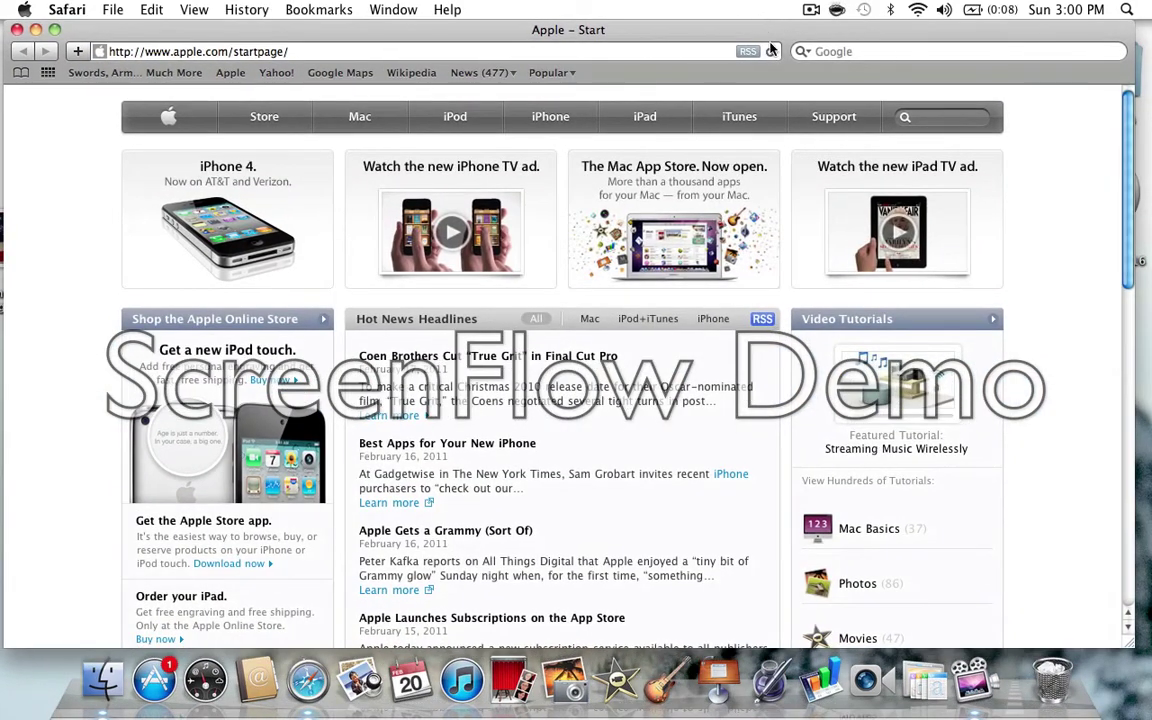
pyautogui.click(830, 52)
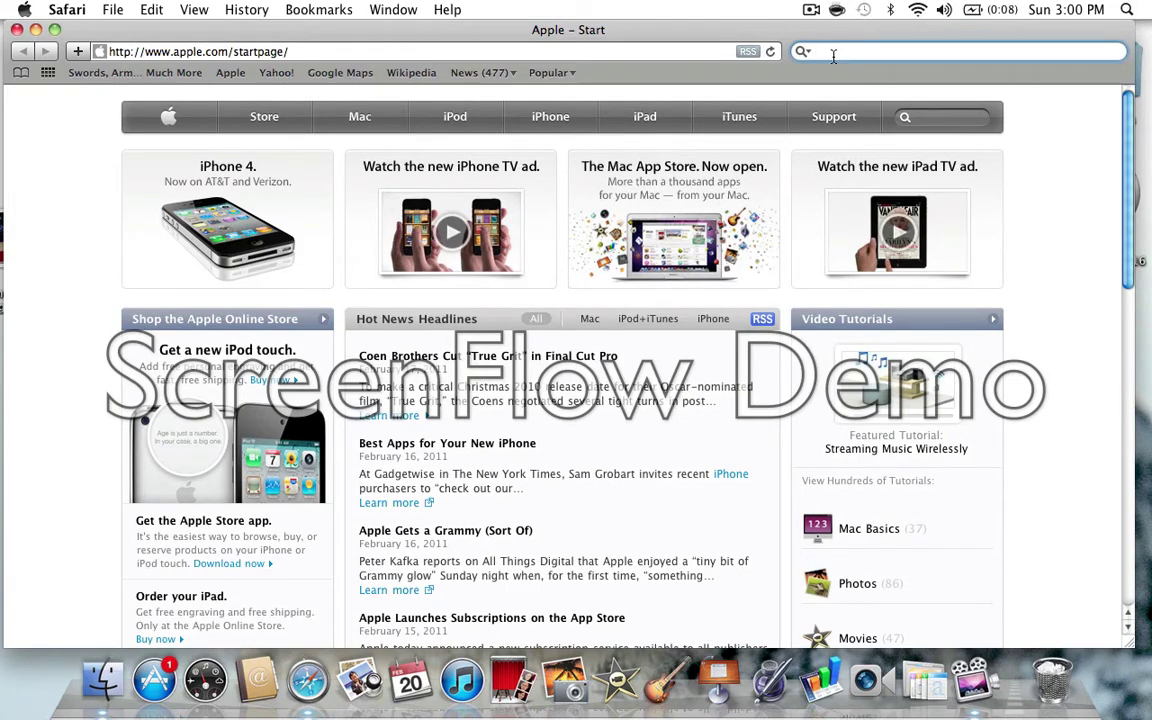
pyautogui.write('audacity for mac')
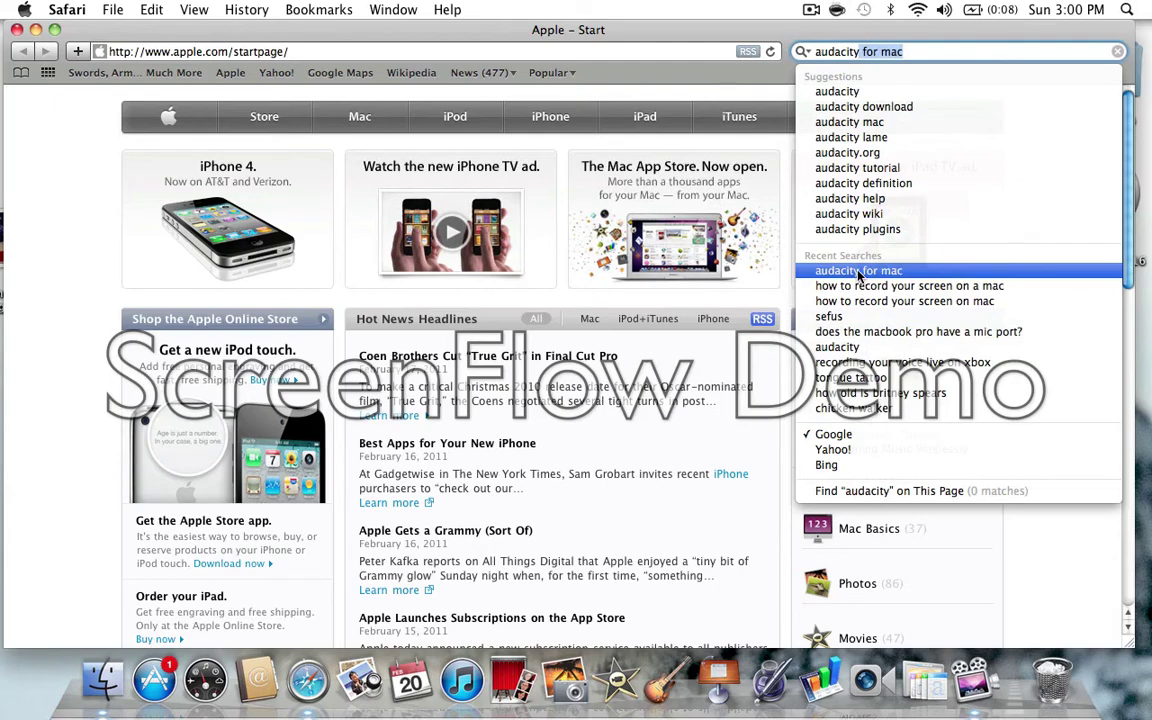
pyautogui.click(858, 271)
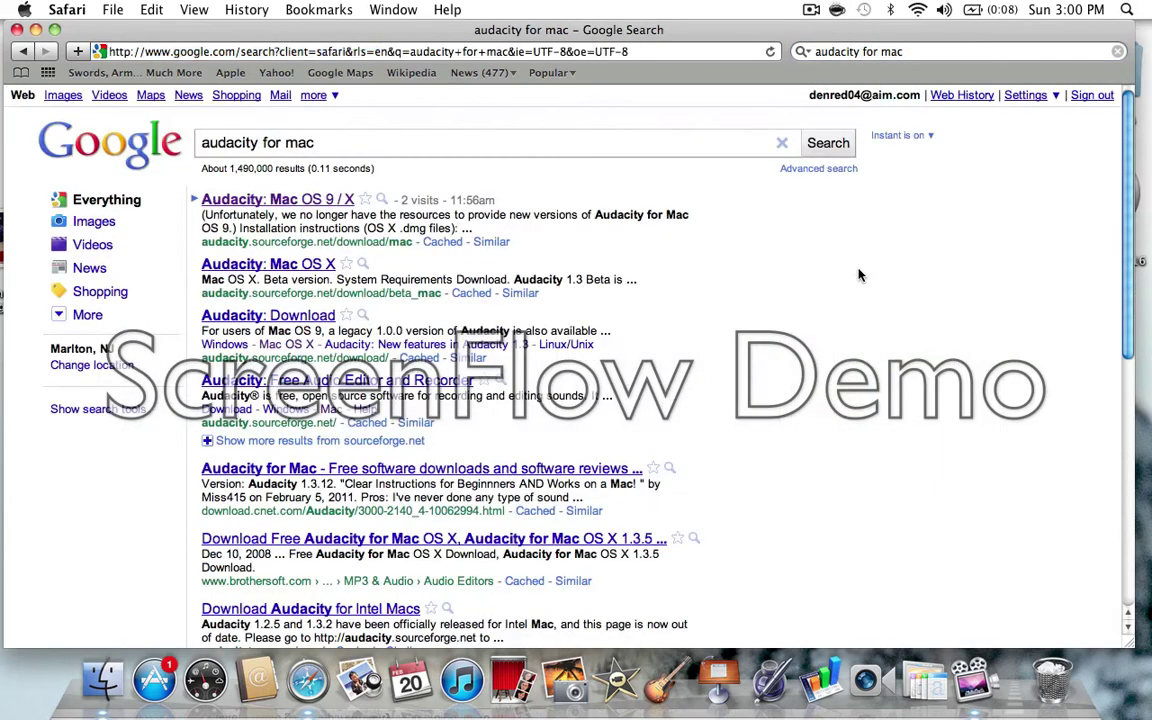
pyautogui.click(290, 201)
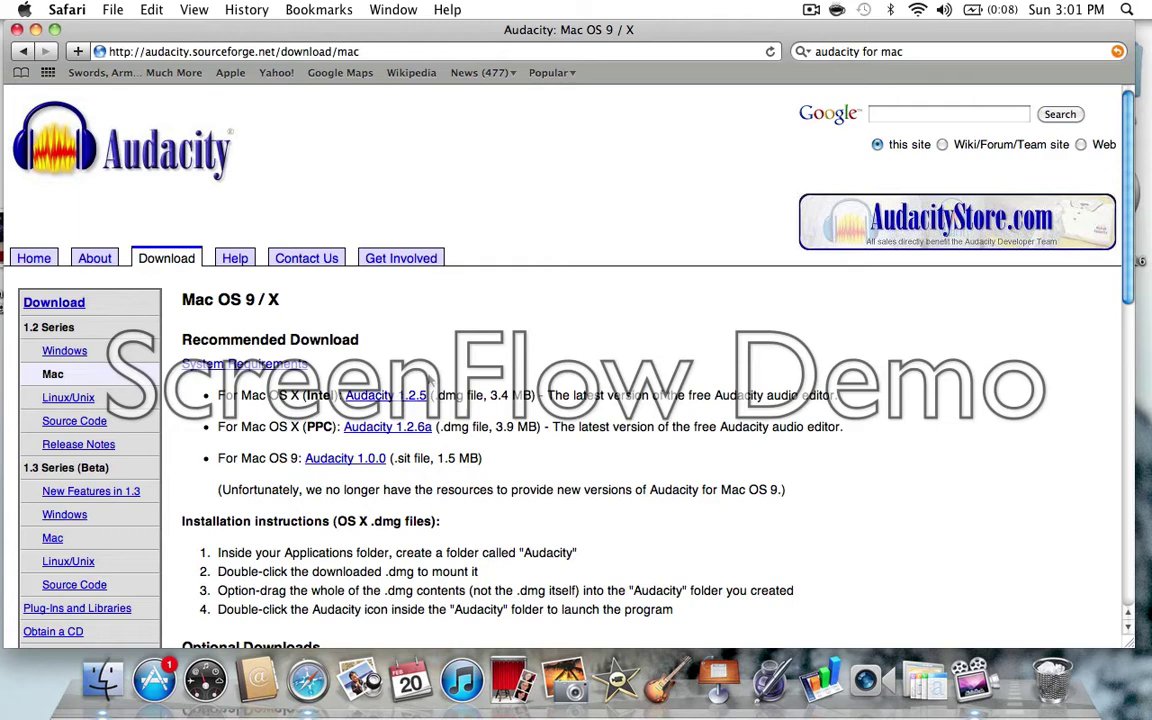
# Close Safari and browse the 47 installed applications in the Applications folder.
pyautogui.click(17, 29)
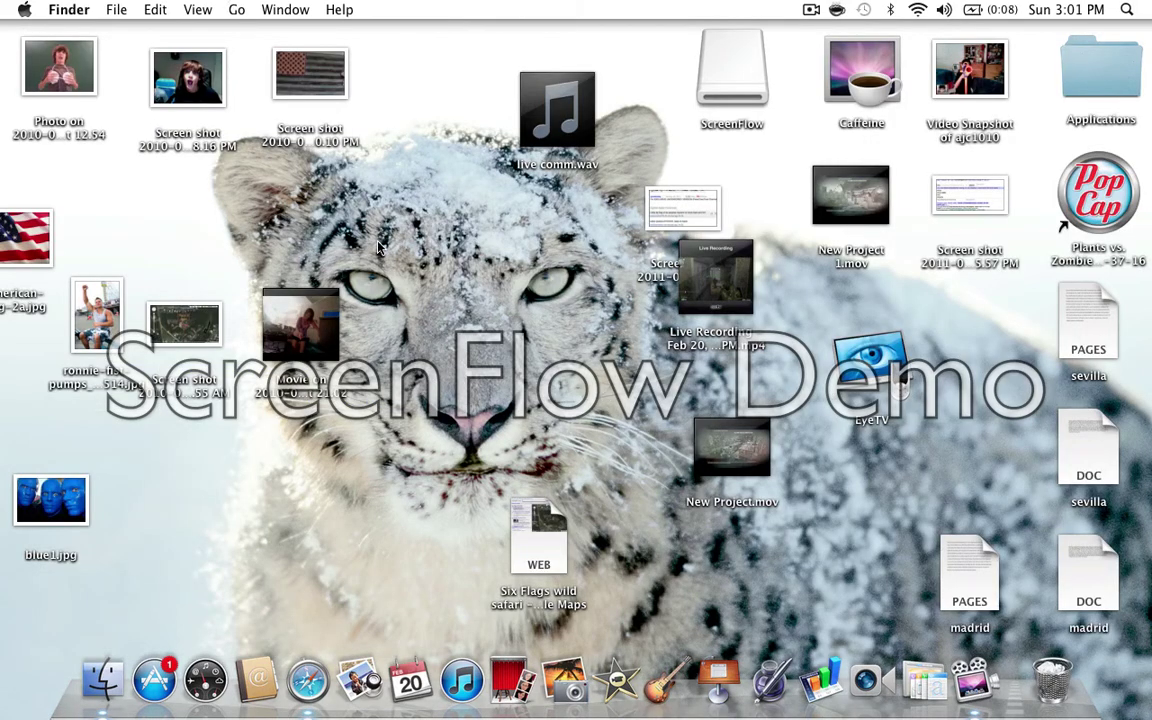
pyautogui.doubleClick(1130, 85)
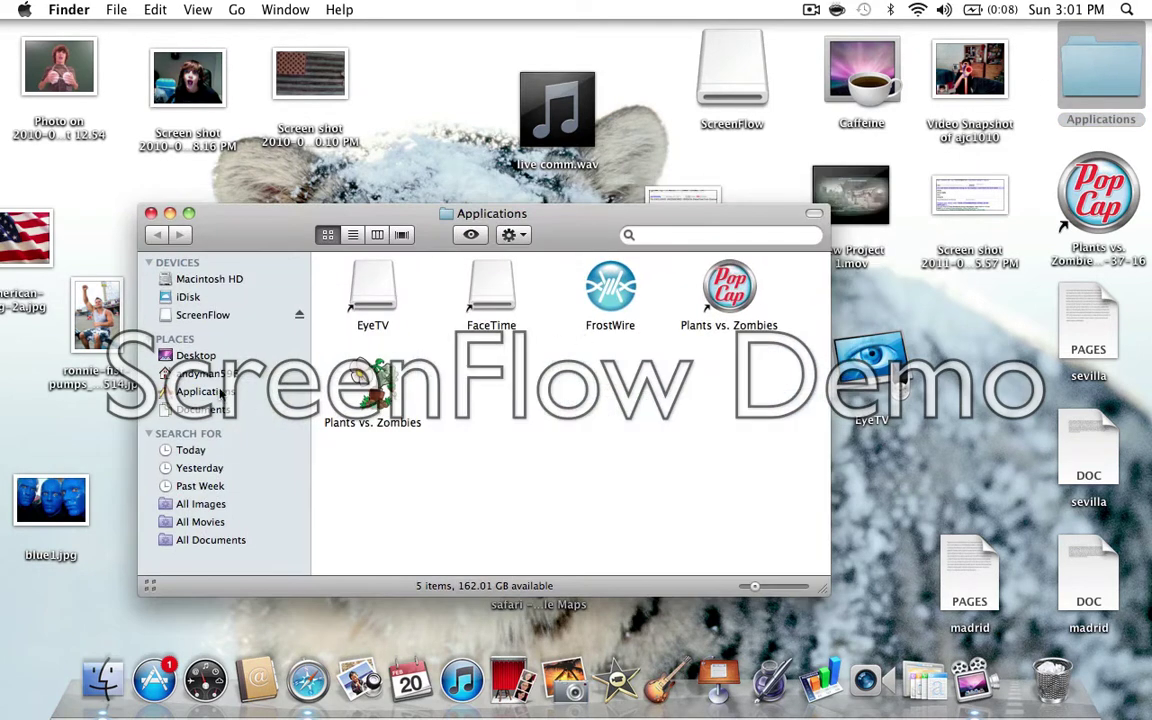
pyautogui.click(208, 391)
pyautogui.scroll(2, 565, 462)
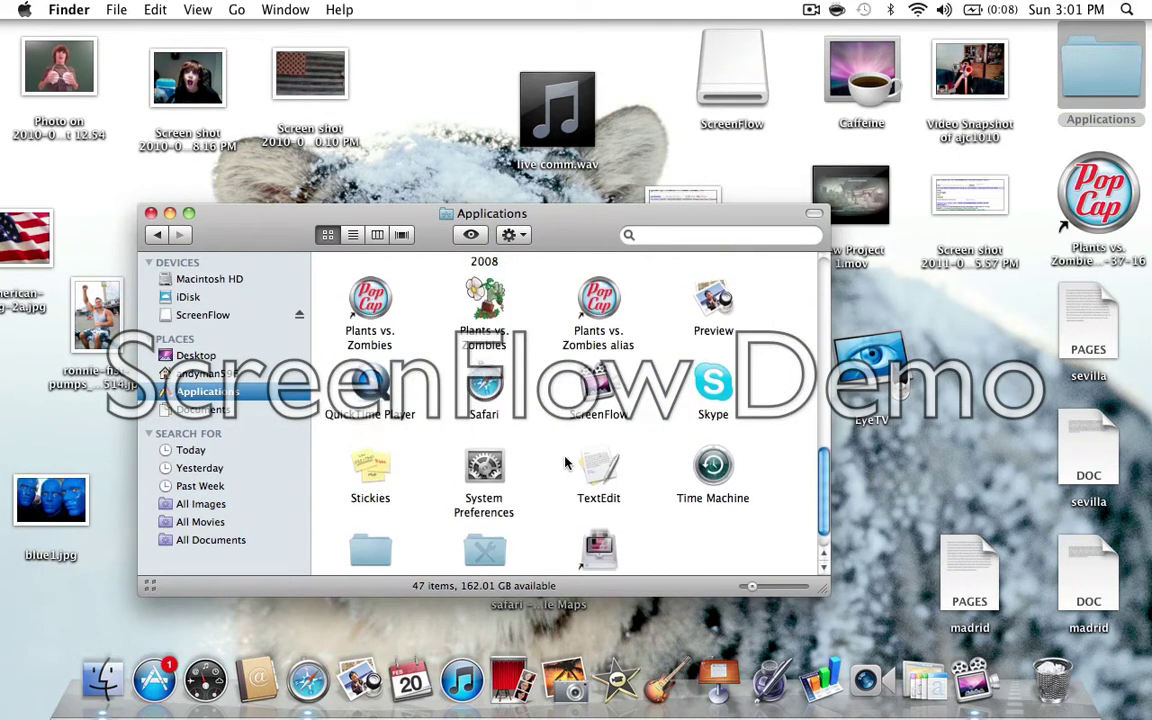
pyautogui.scroll(5, 565, 462)
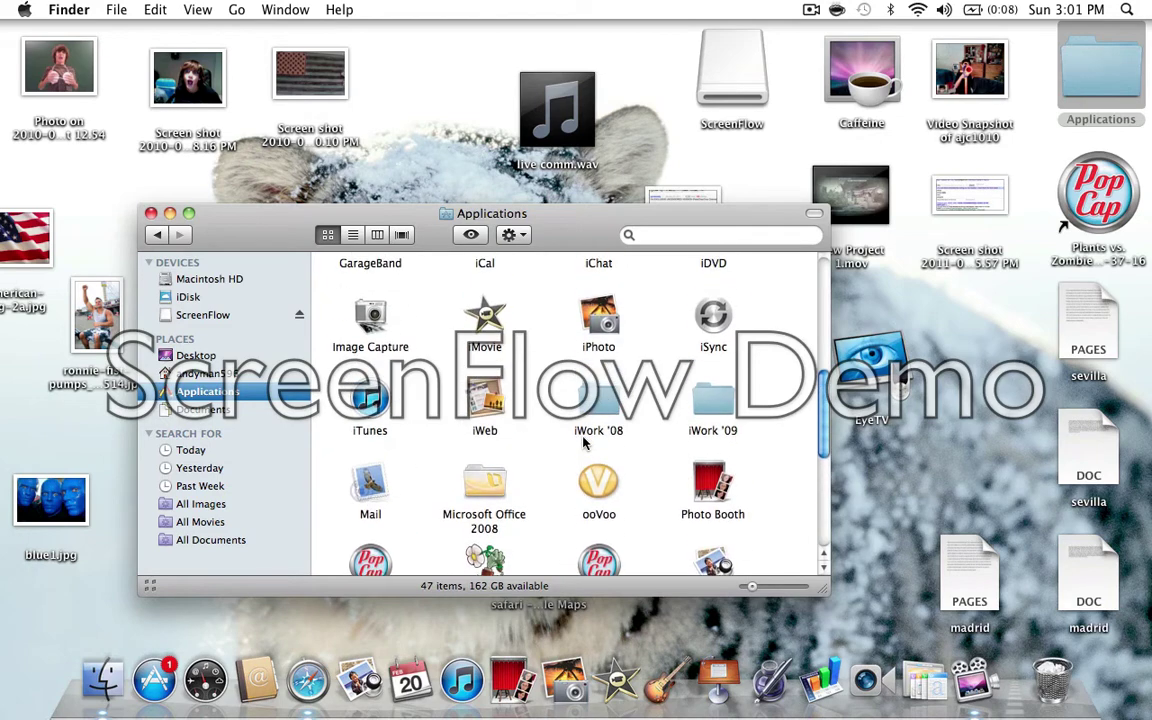
pyautogui.scroll(5, 585, 443)
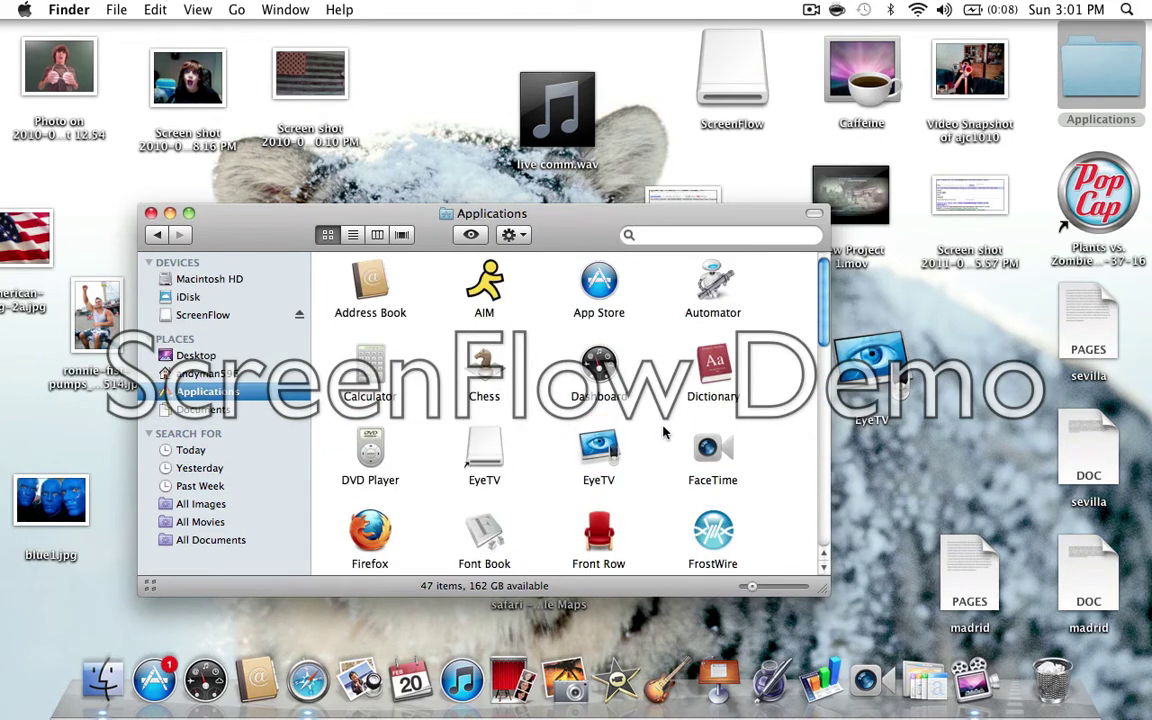
pyautogui.scroll(-10, 663, 435)
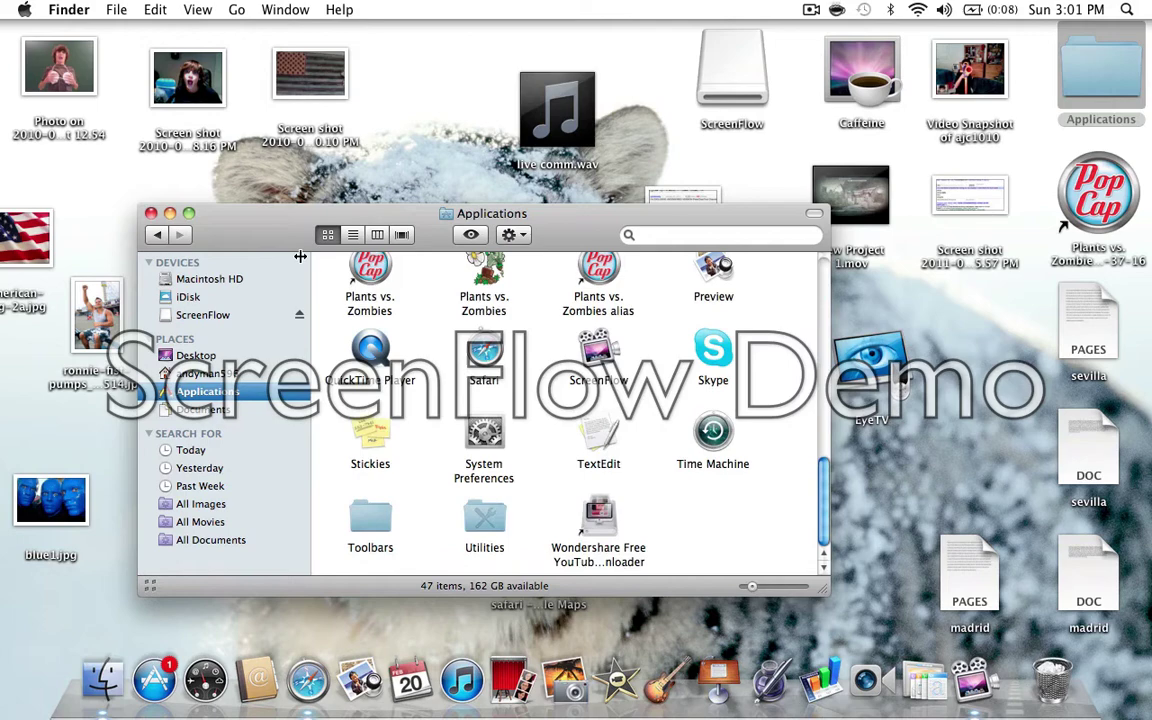
# Find Audacity with a Finder search for 'audaci', launch it, and close the Finder window.
pyautogui.click(200, 279)
pyautogui.click(738, 240)
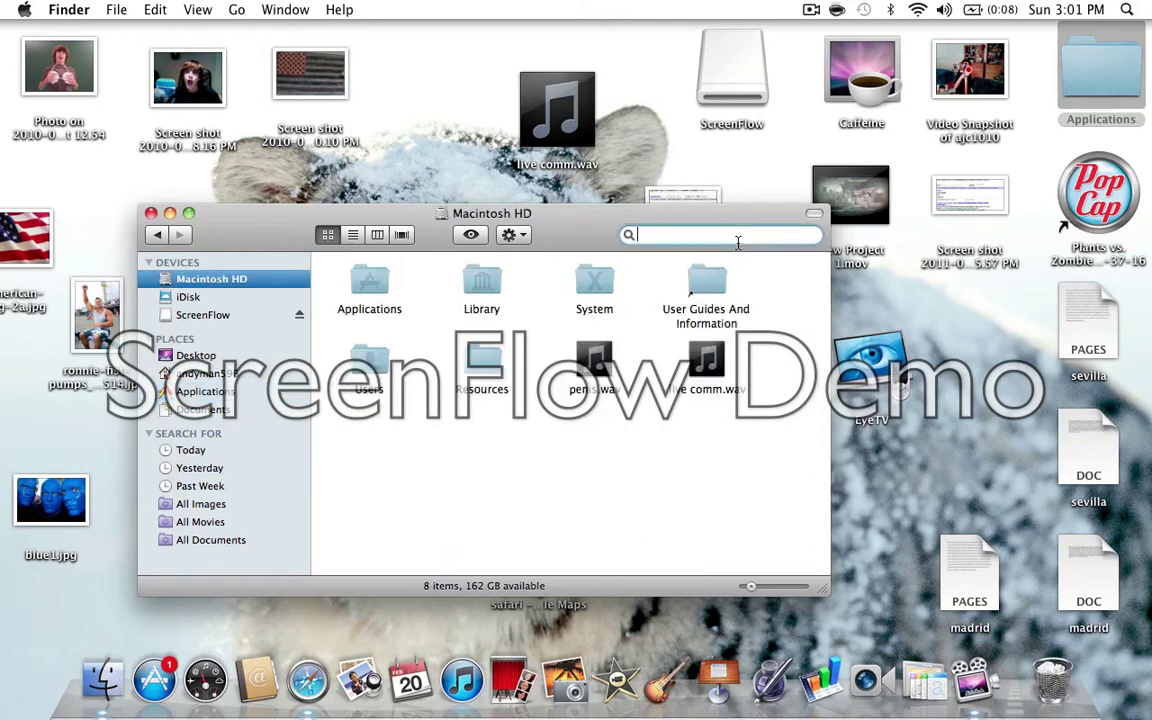
pyautogui.write('audaci')
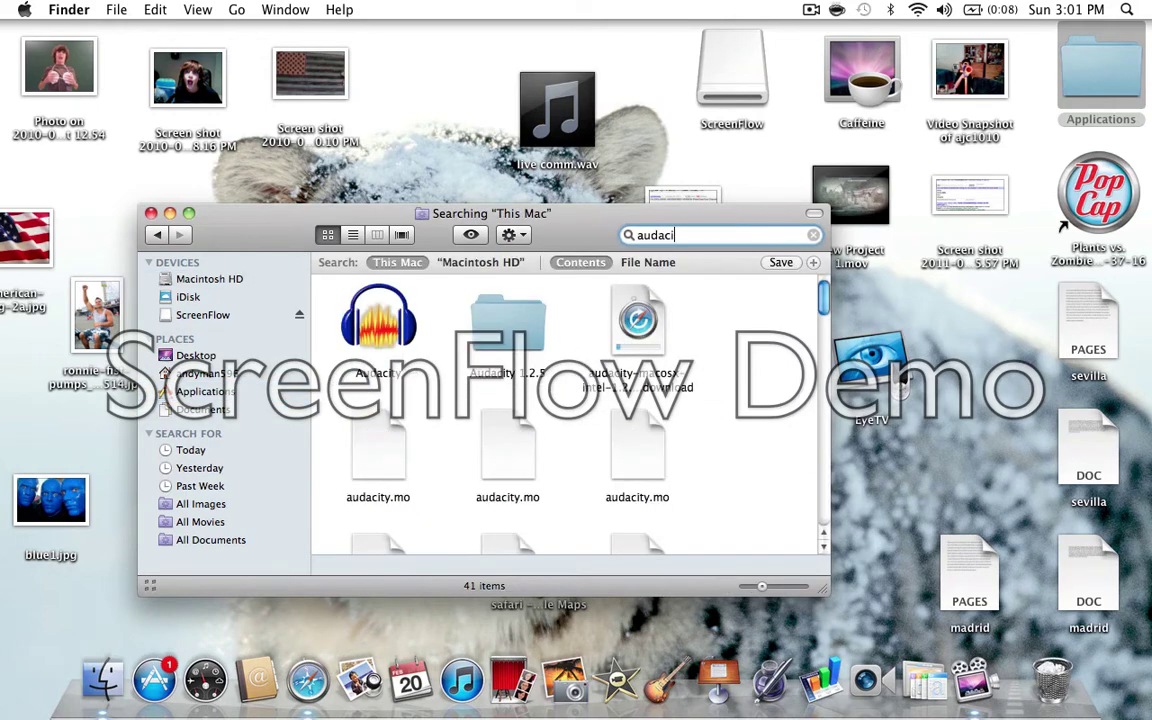
pyautogui.doubleClick(347, 300)
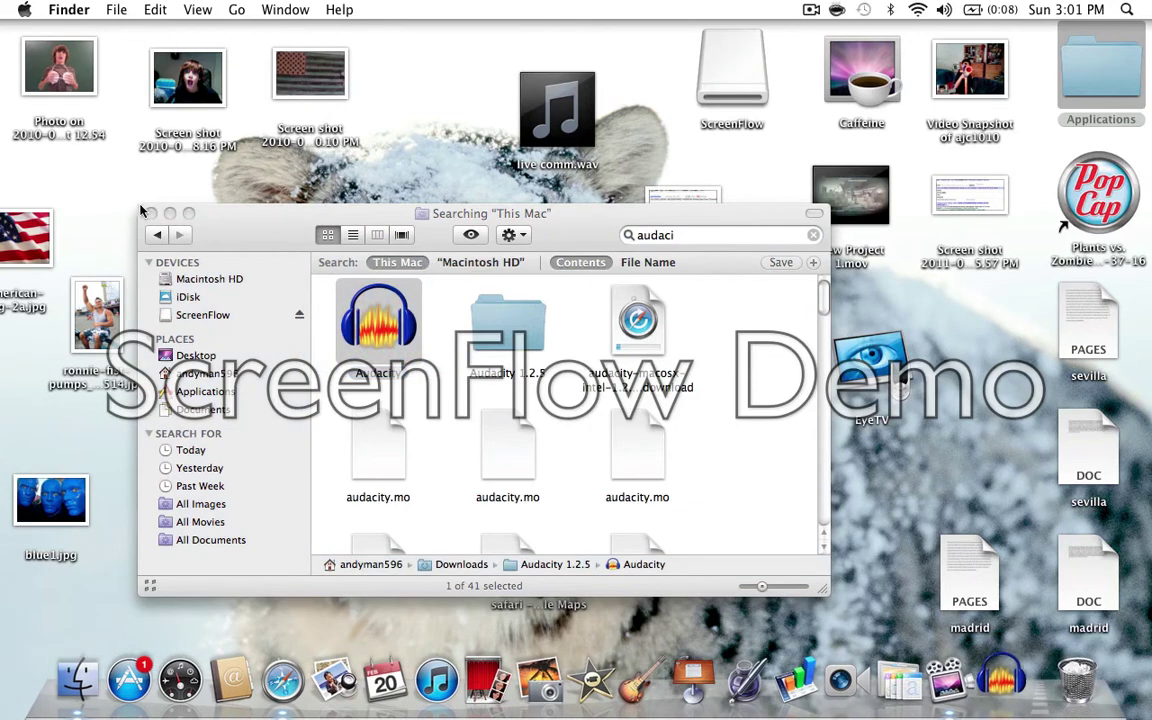
pyautogui.click(150, 213)
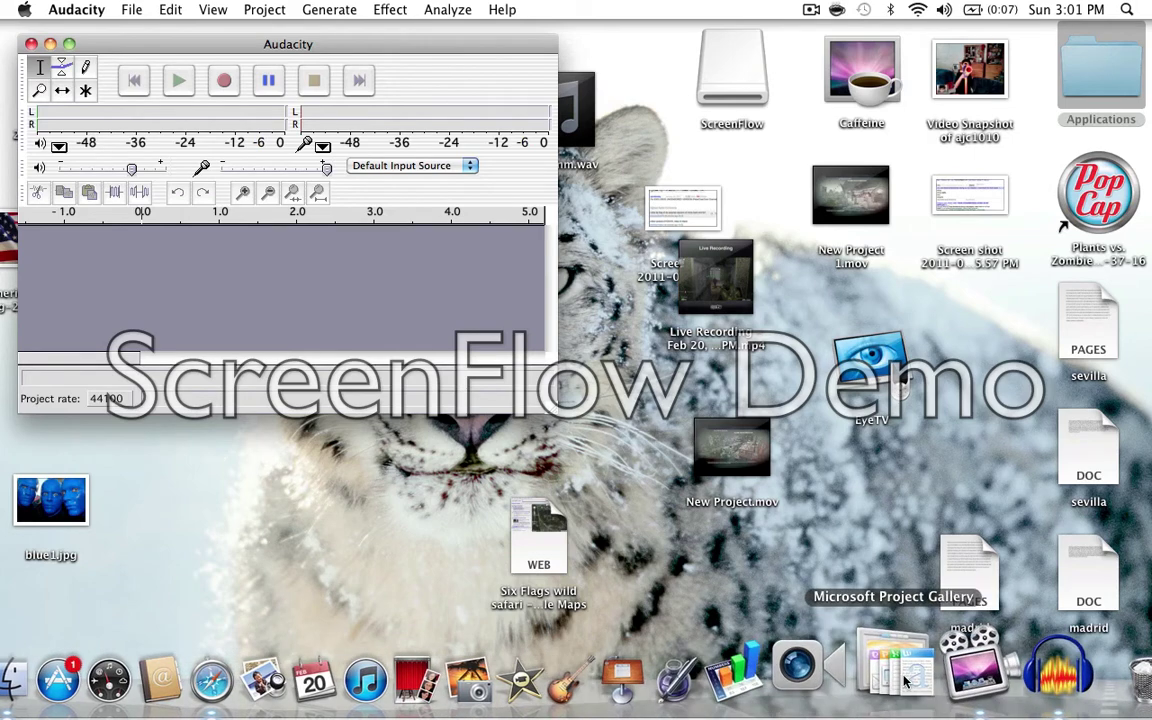
# Launch EyeTV from the desktop and open its player showing the EyeTV Menu.
pyautogui.click(1116, 66)
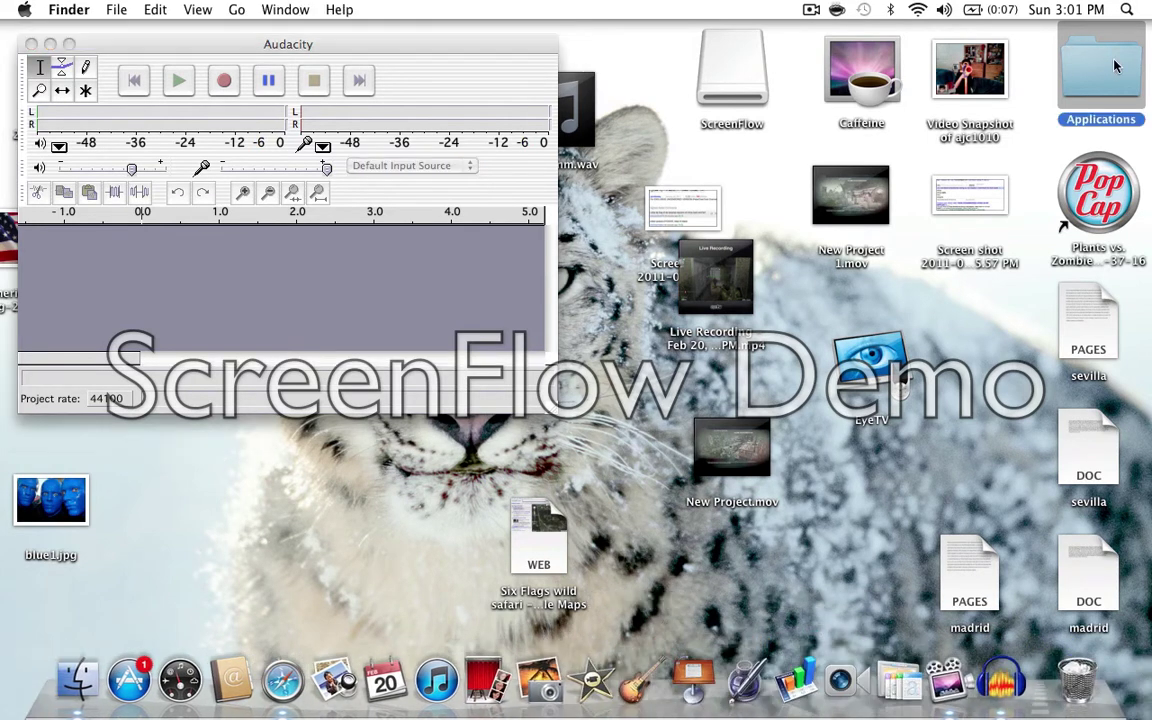
pyautogui.doubleClick(1116, 66)
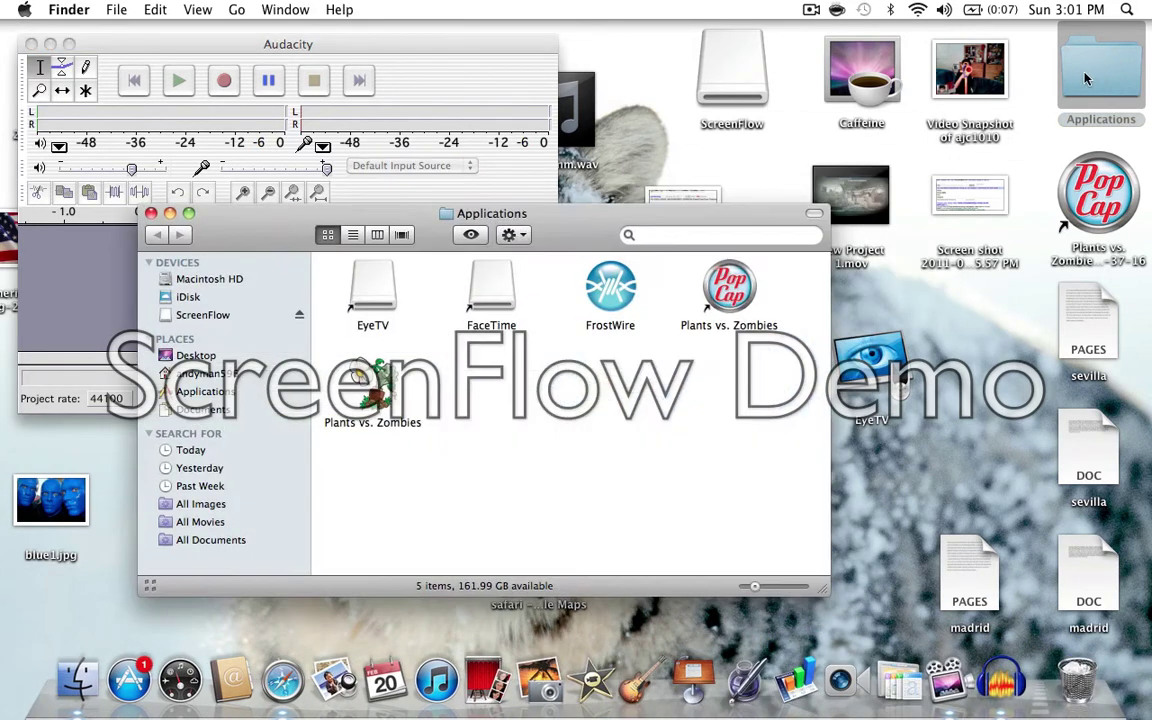
pyautogui.click(151, 213)
pyautogui.doubleClick(873, 357)
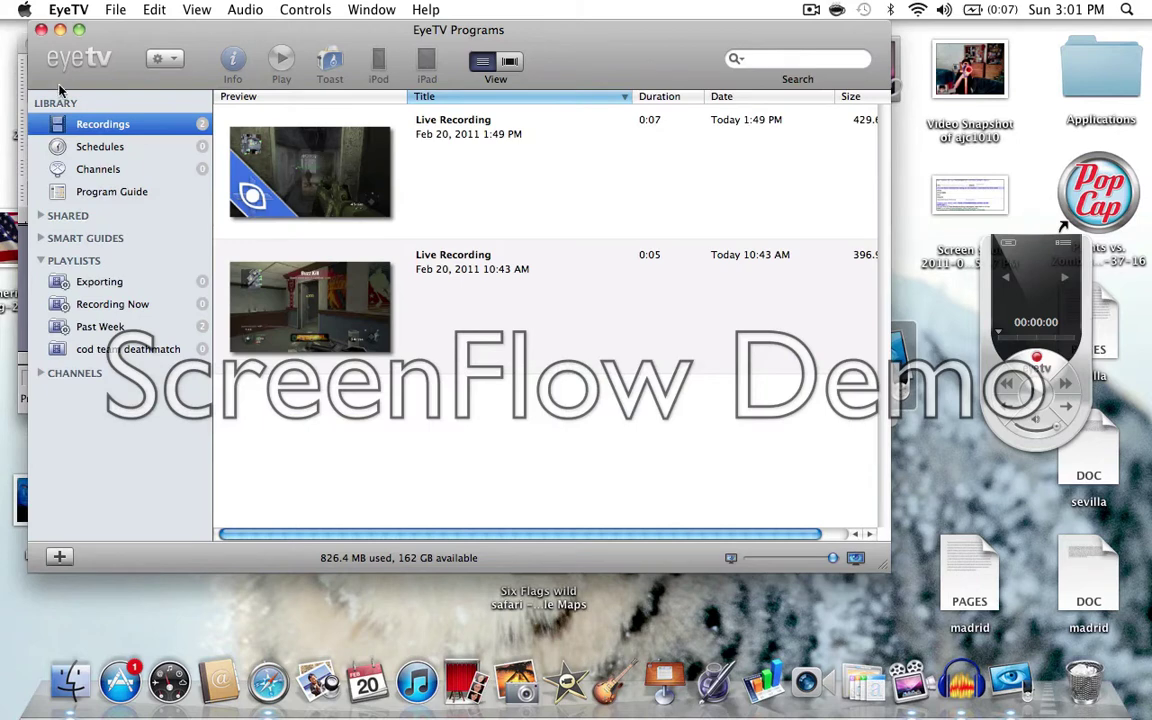
pyautogui.click(41, 30)
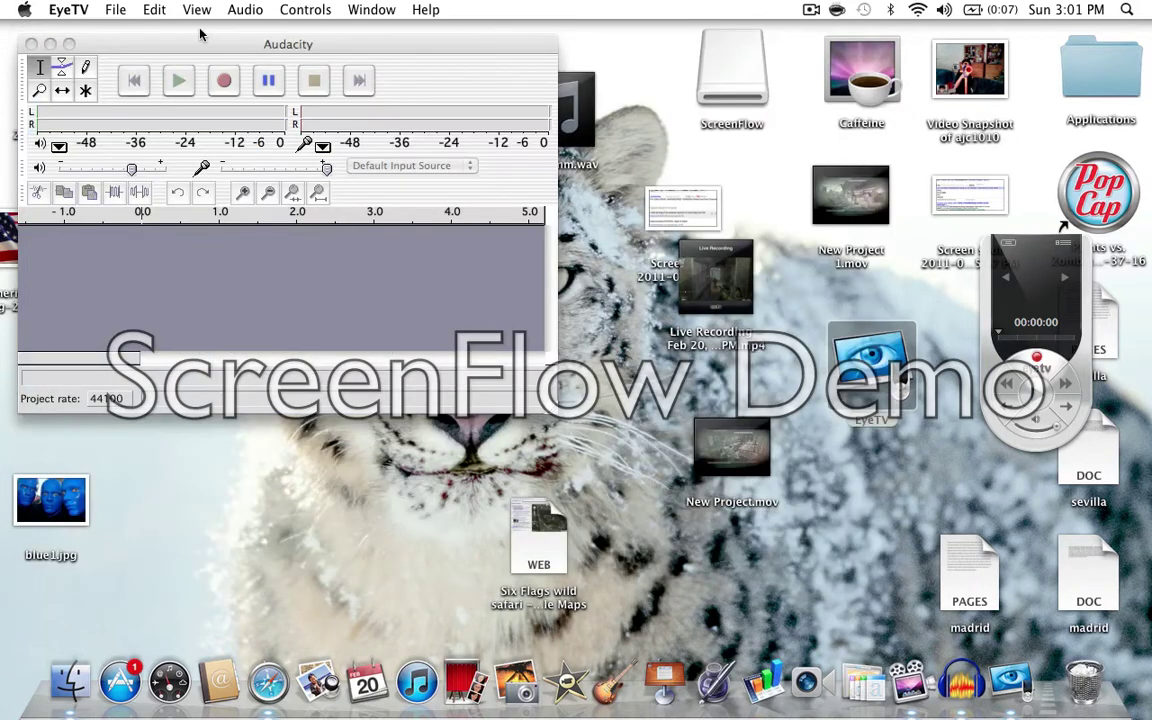
pyautogui.click(1009, 245)
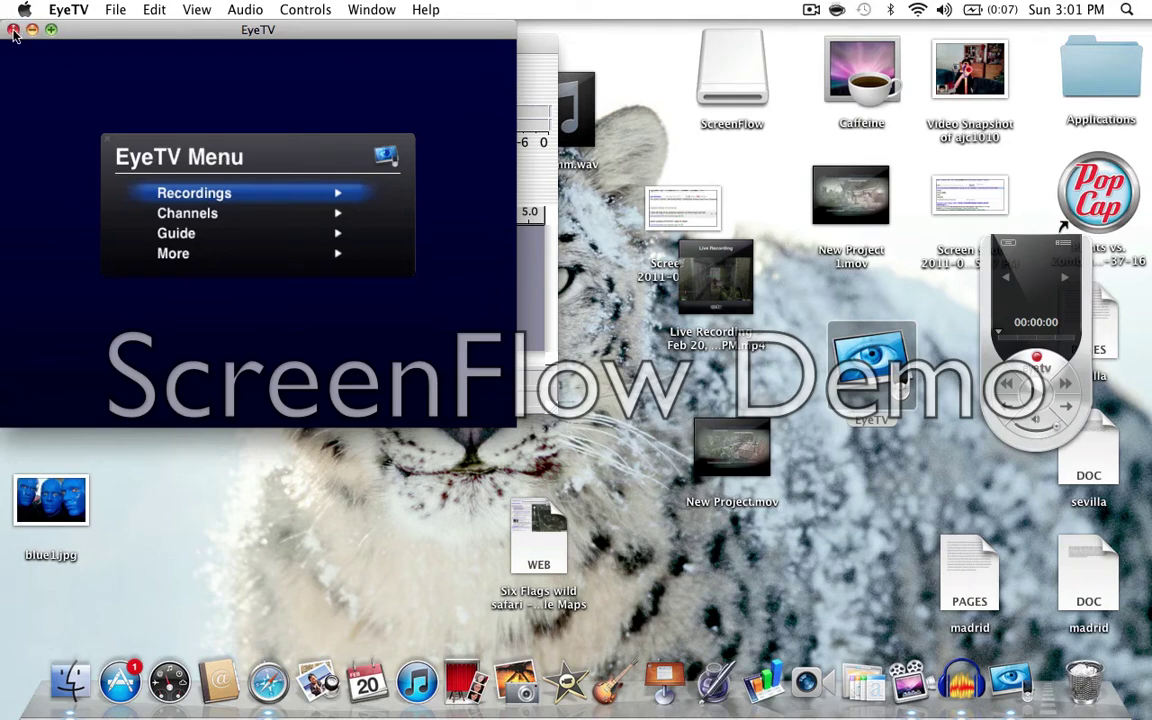
# Close the EyeTV player and list the recordings: two Live Recordings from Feb 20, 2011.
pyautogui.click(13, 30)
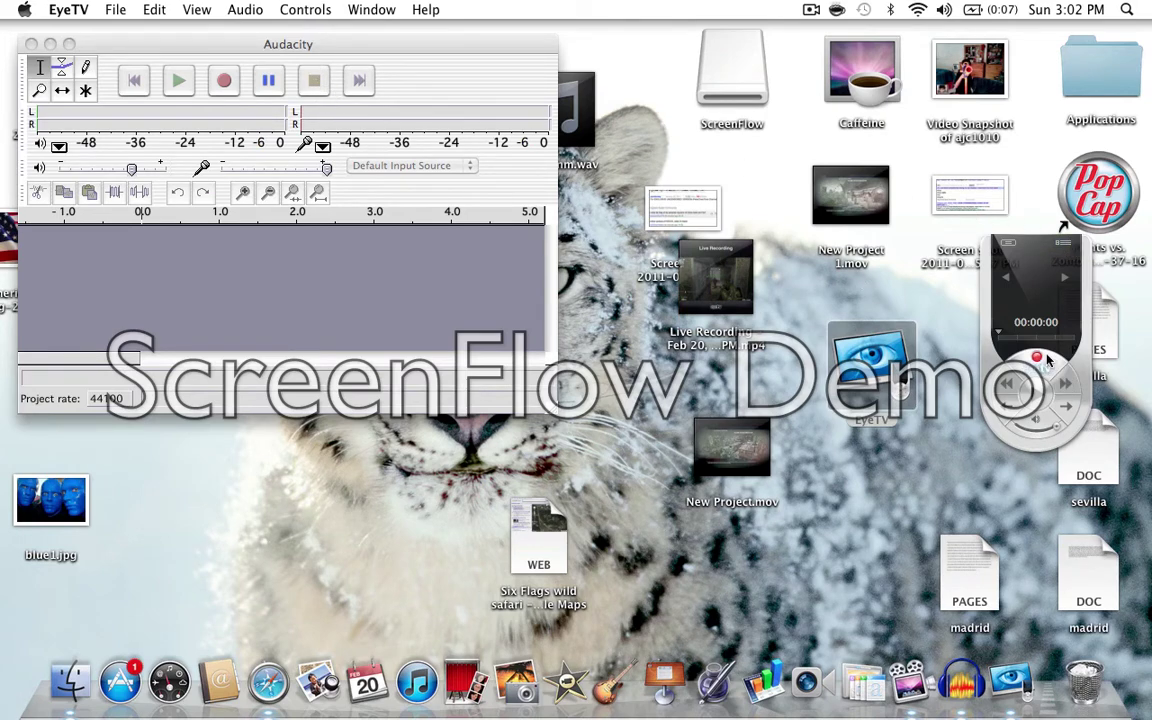
pyautogui.click(1066, 248)
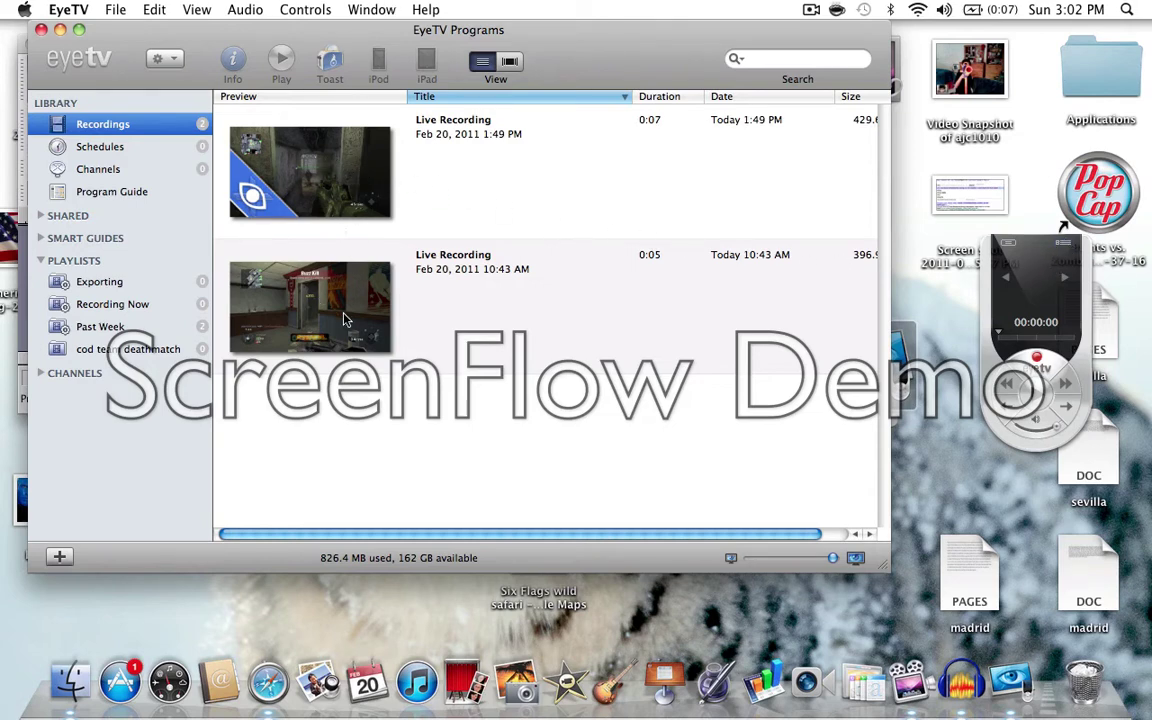
# Start exporting the 1:49 PM Live Recording, cancel it, and close the EyeTV Programs window.
pyautogui.click(427, 167)
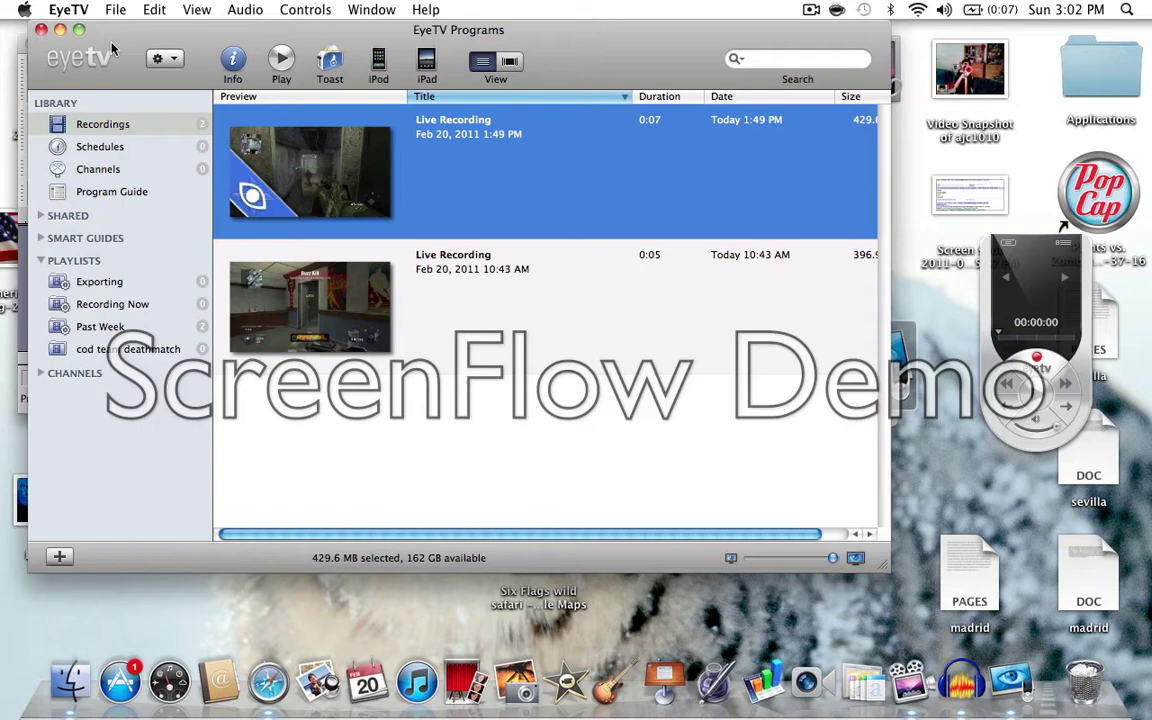
pyautogui.click(172, 59)
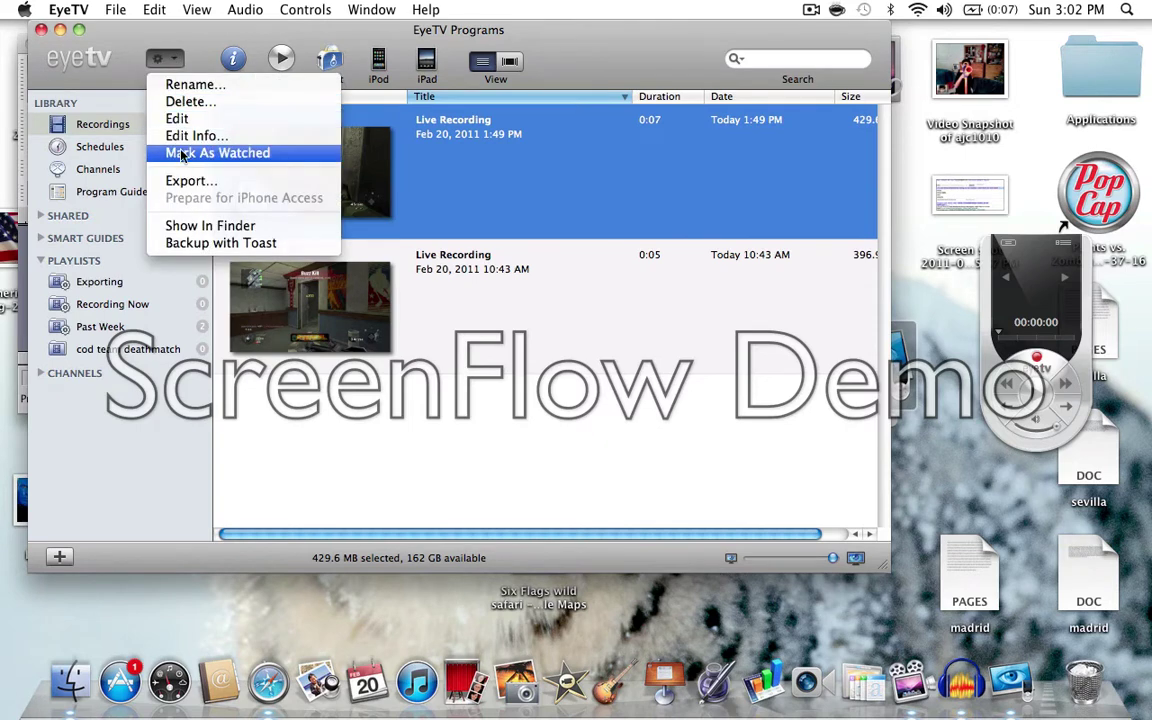
pyautogui.click(188, 180)
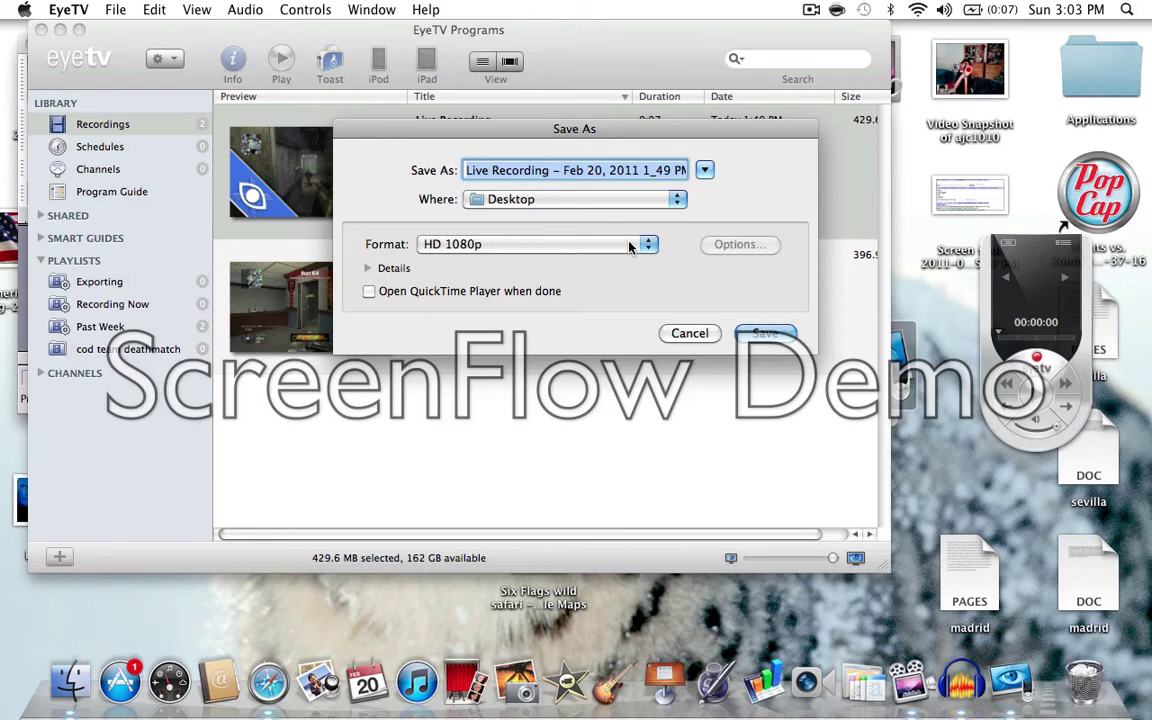
pyautogui.click(686, 333)
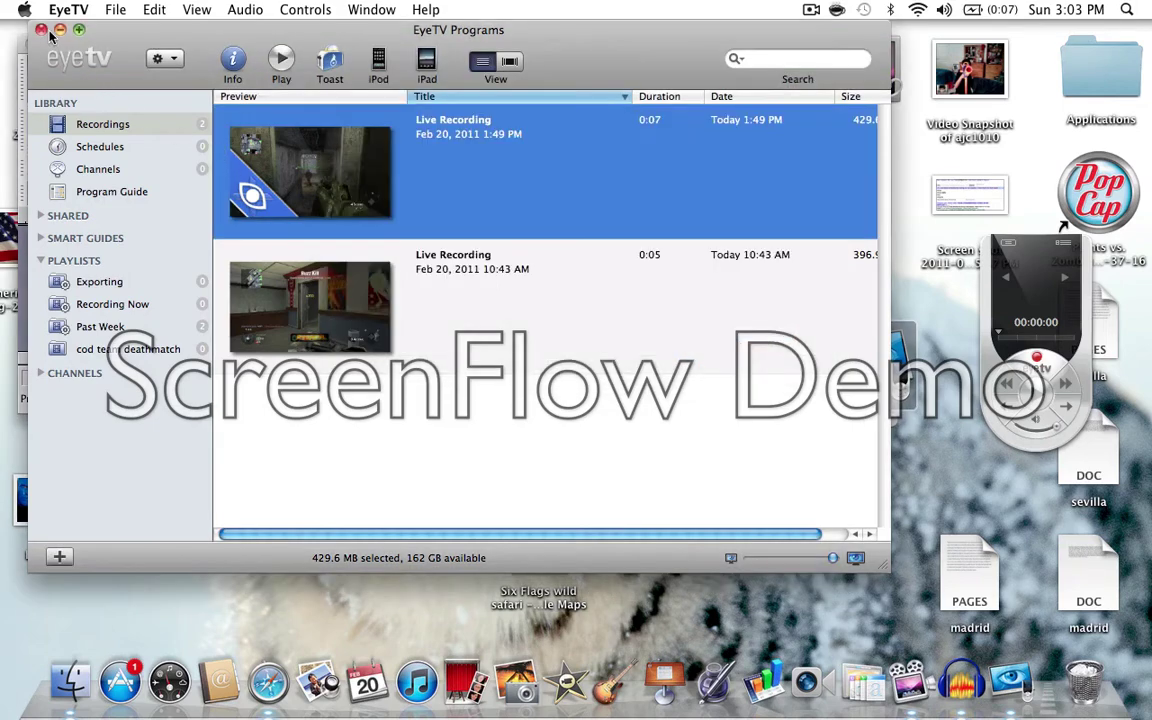
pyautogui.click(42, 30)
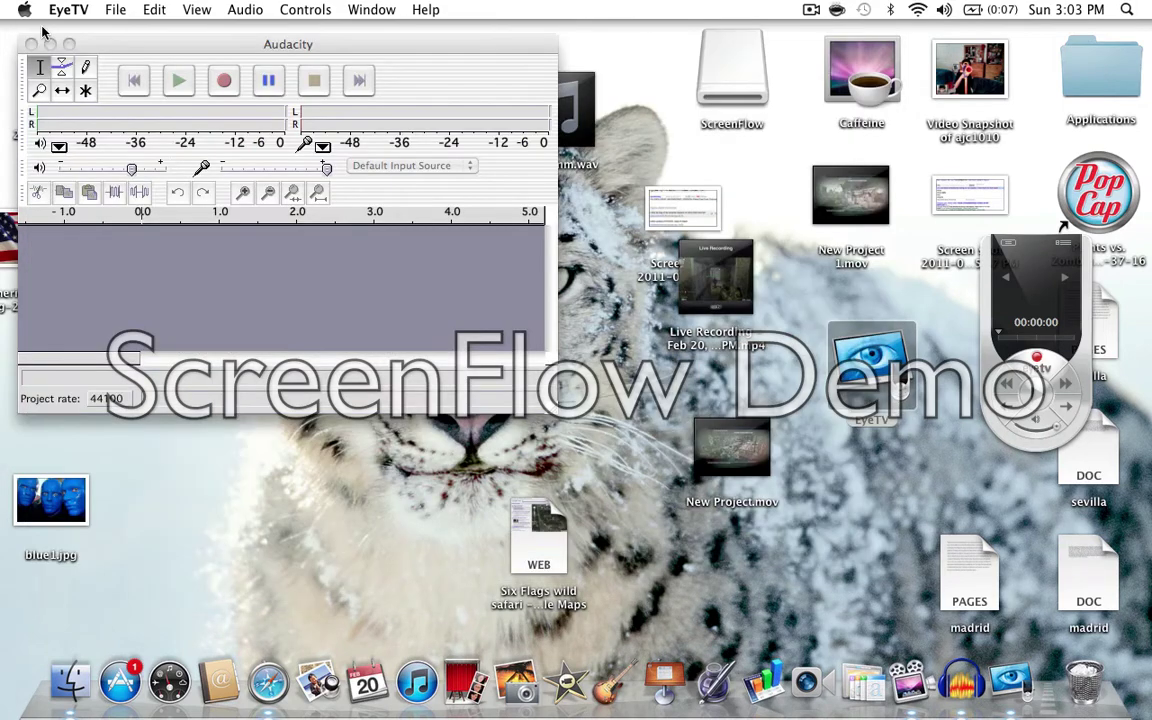
# Switch to iMovie, pick the Live Recording mp4 under File > Import > Movies, then cancel the import.
pyautogui.click(564, 663)
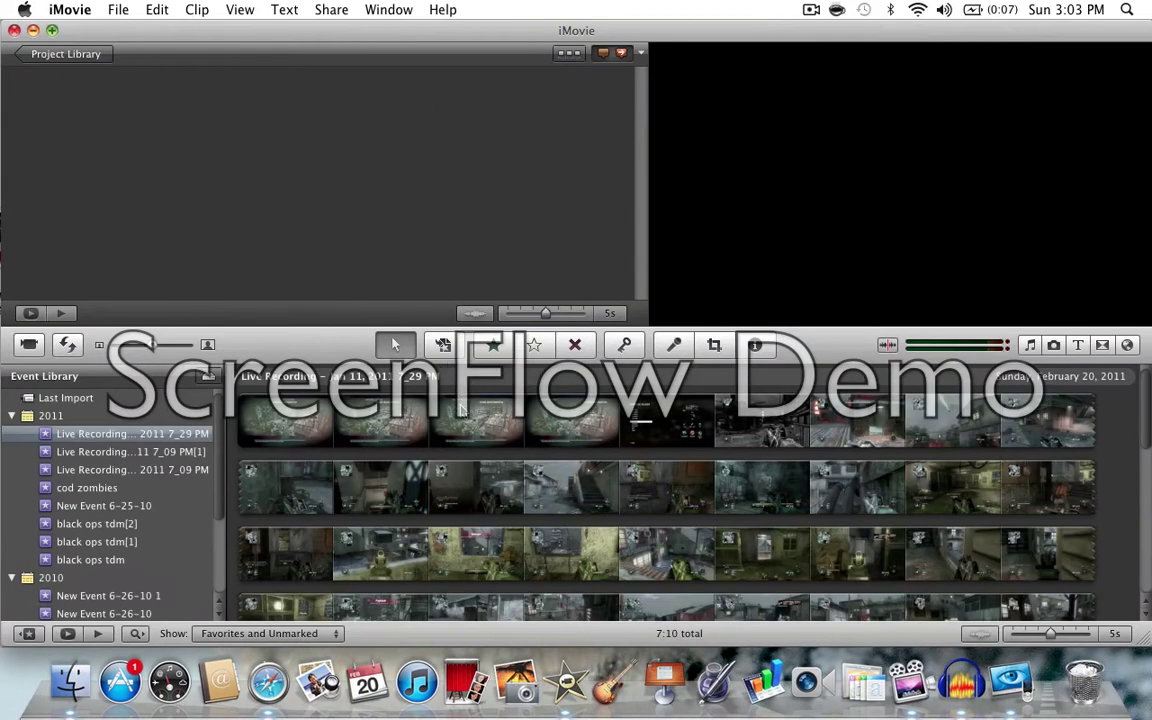
pyautogui.click(118, 9)
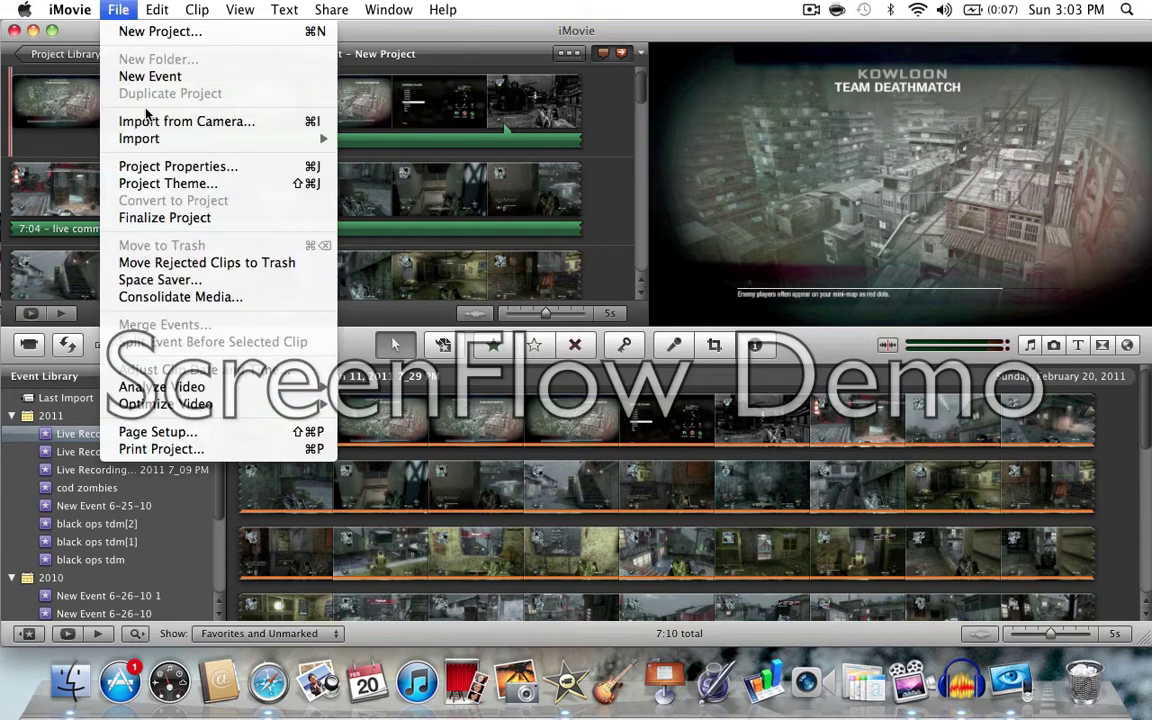
pyautogui.moveTo(140, 134)
pyautogui.click(420, 142)
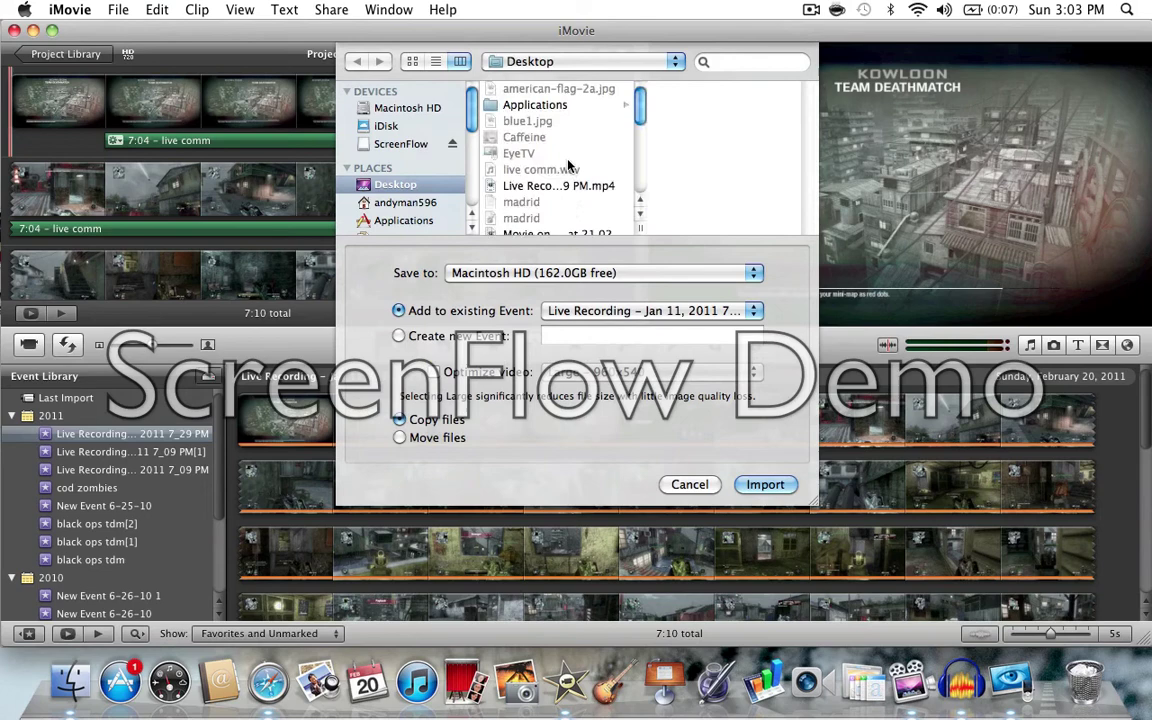
pyautogui.scroll(-1, 565, 166)
pyautogui.scroll(-3, 567, 166)
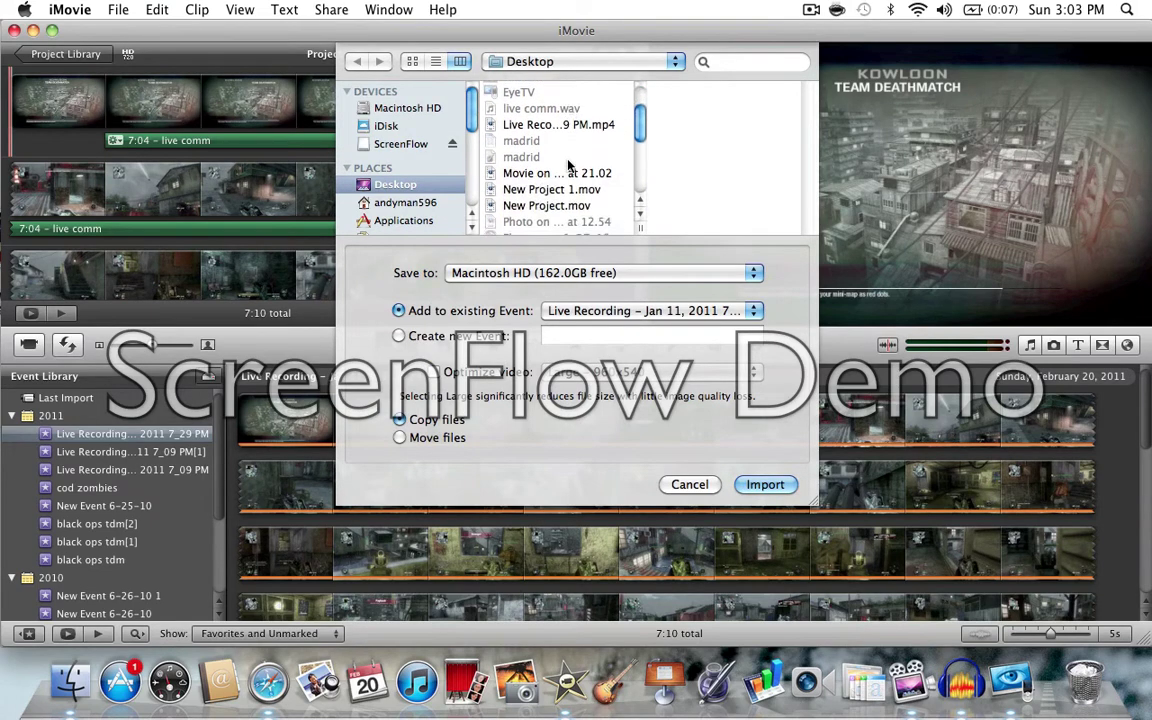
pyautogui.click(535, 125)
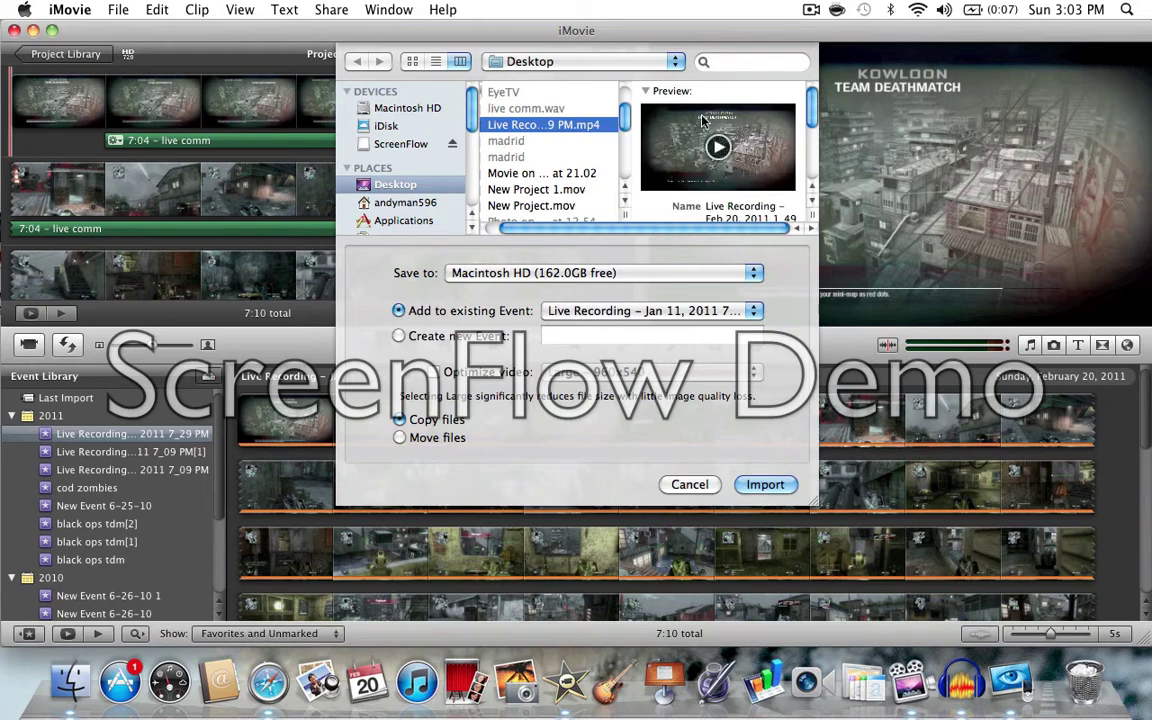
pyautogui.click(689, 484)
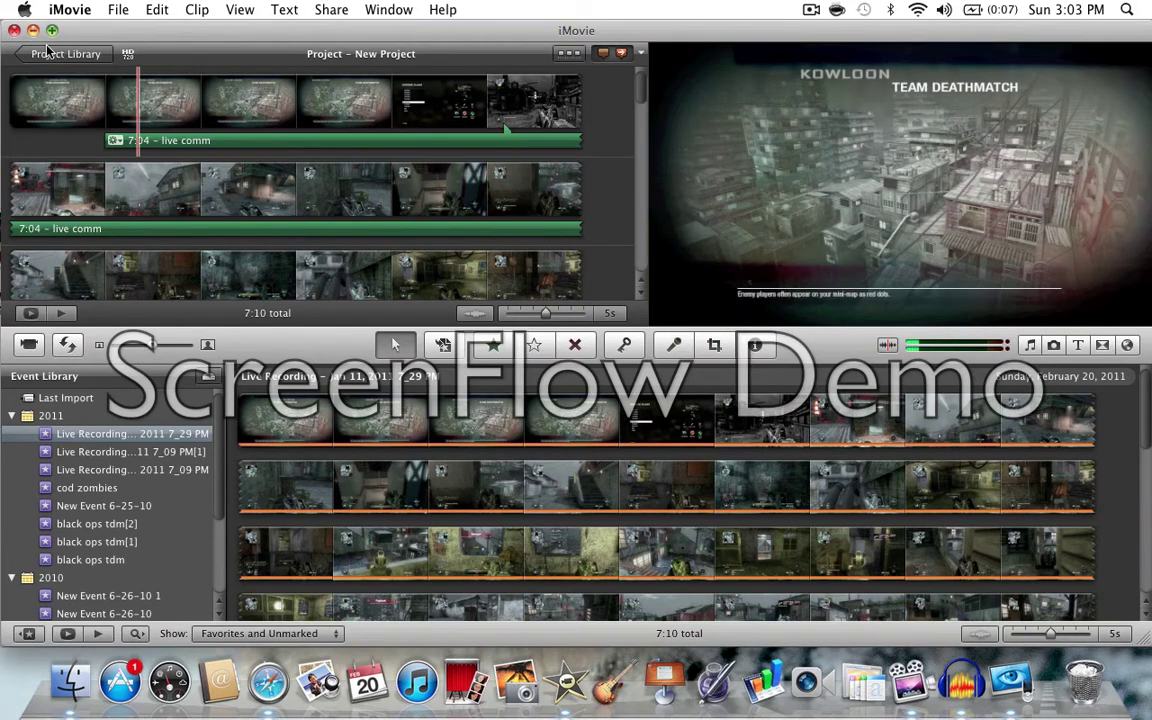
# View the event clip's details in the Inspector, then minimize the iMovie window to the Dock.
pyautogui.doubleClick(360, 430)
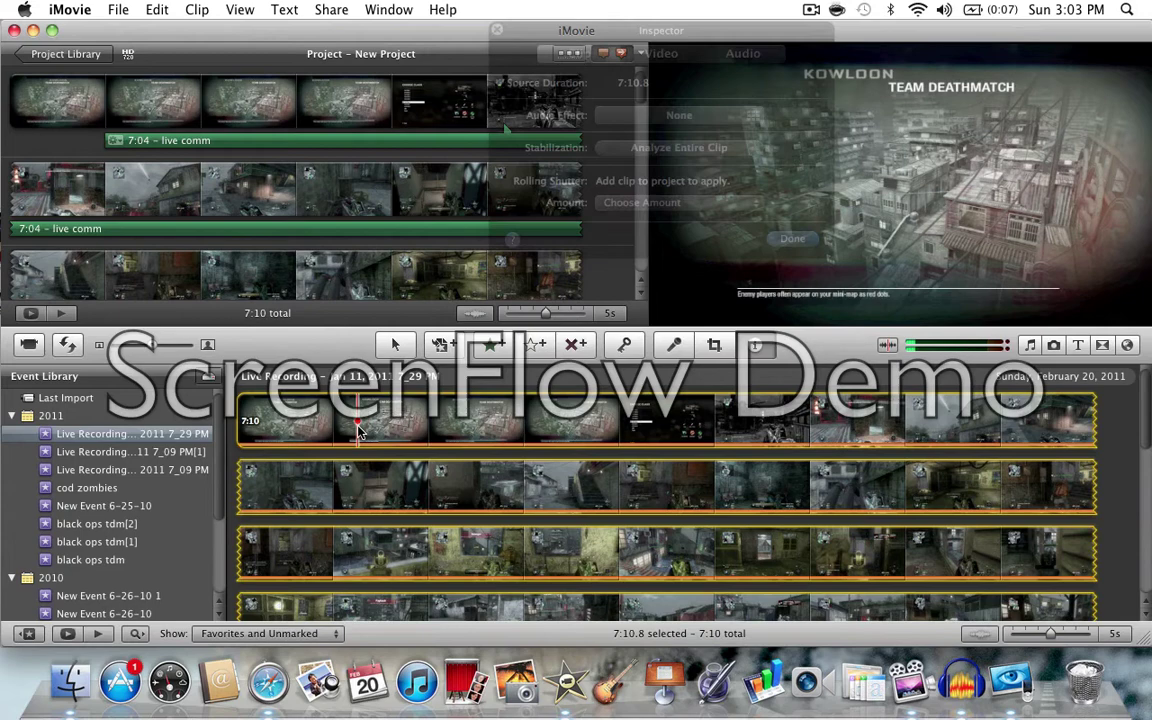
pyautogui.click(738, 222)
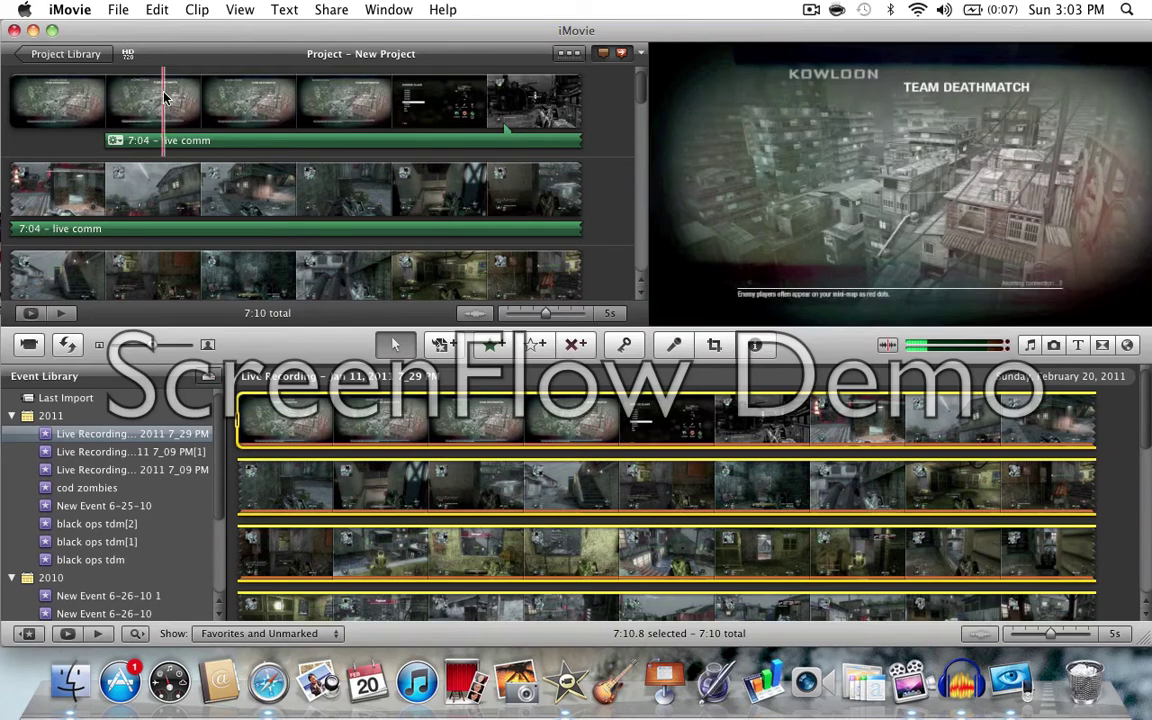
pyautogui.click(32, 30)
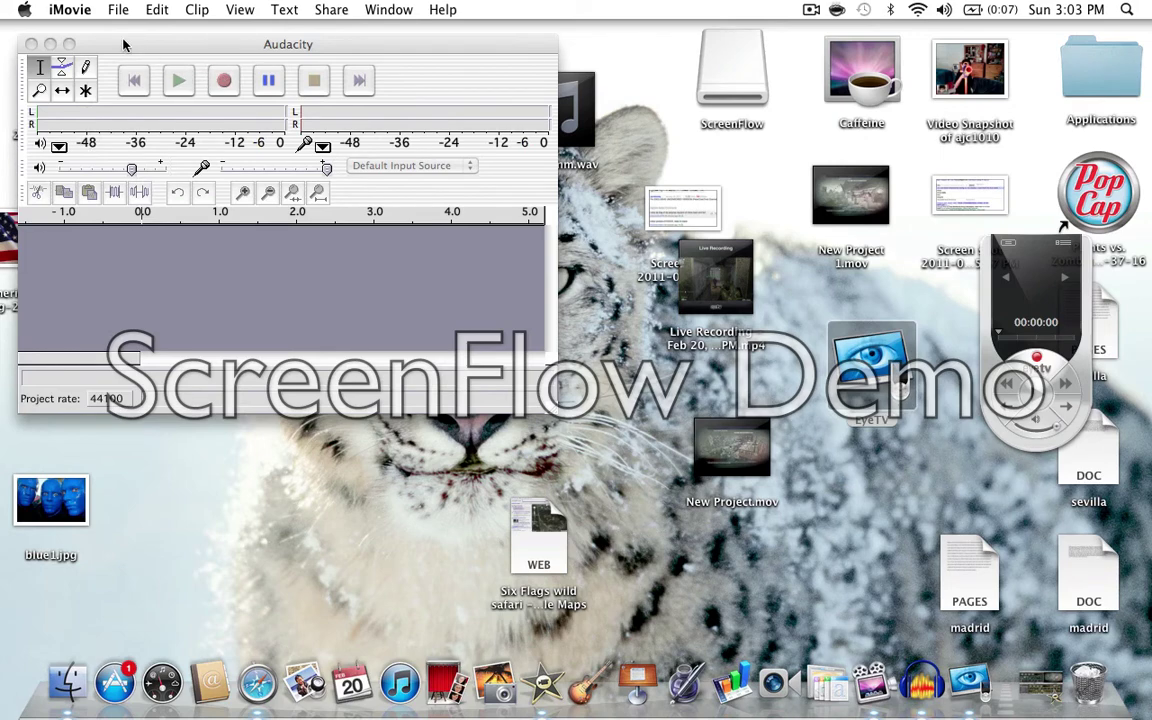
# Switch to Audacity, dismiss its File menu unused, and close its empty project window.
pyautogui.click(117, 10)
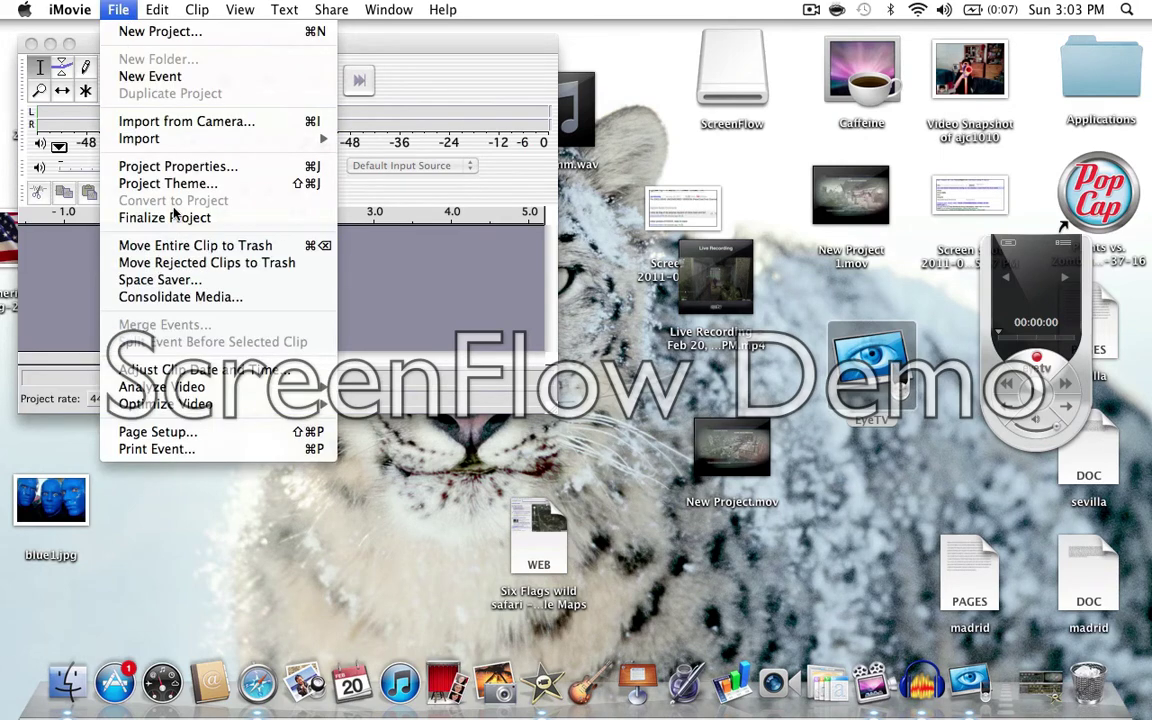
pyautogui.click(371, 330)
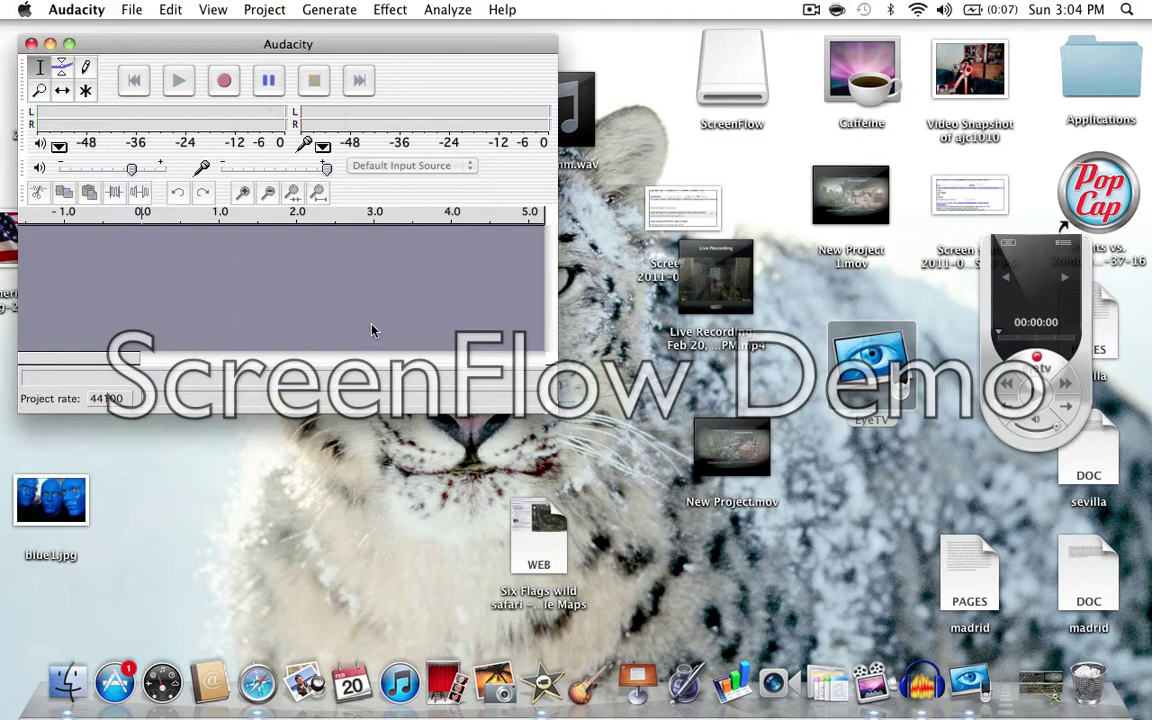
pyautogui.click(122, 9)
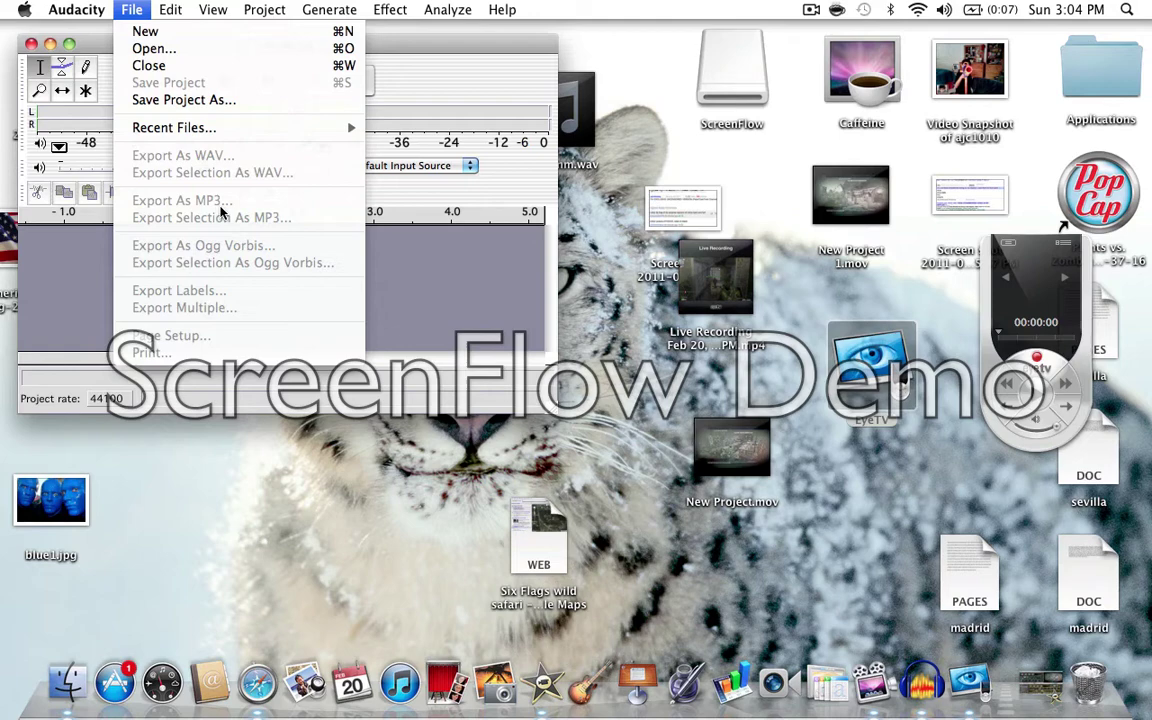
pyautogui.click(419, 268)
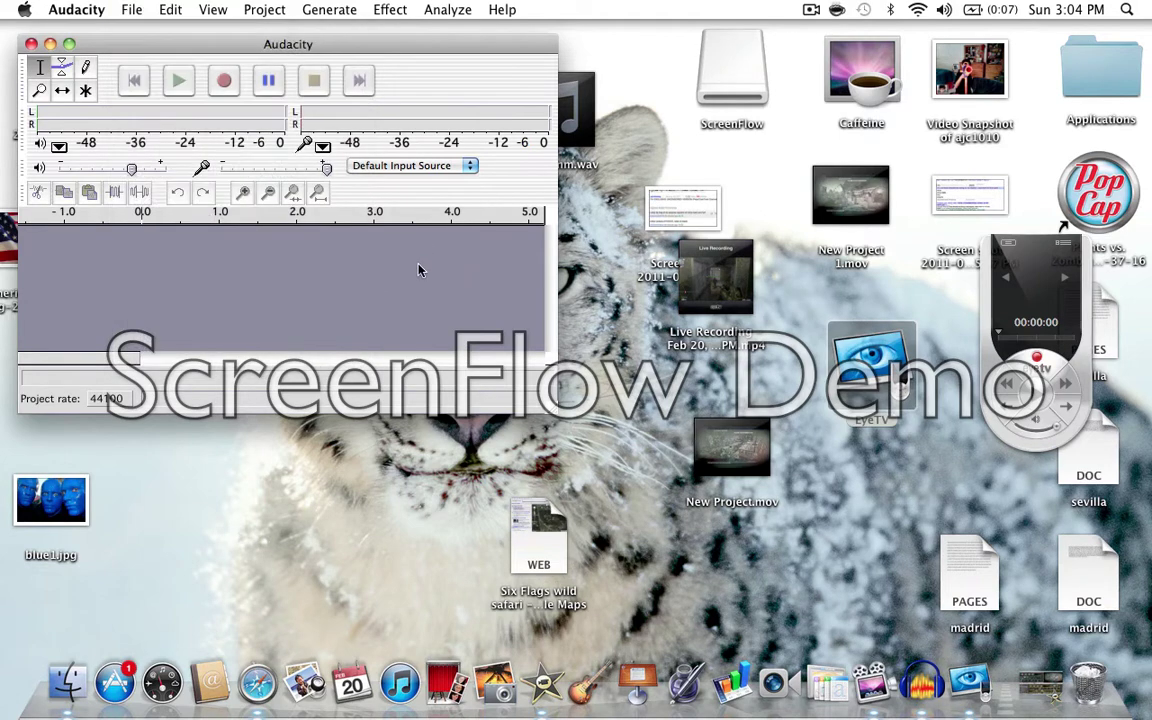
pyautogui.click(33, 44)
# Search Macintosh HD in Finder for 'live comm' to locate the commentary WAV, then close the search window.
pyautogui.doubleClick(1100, 70)
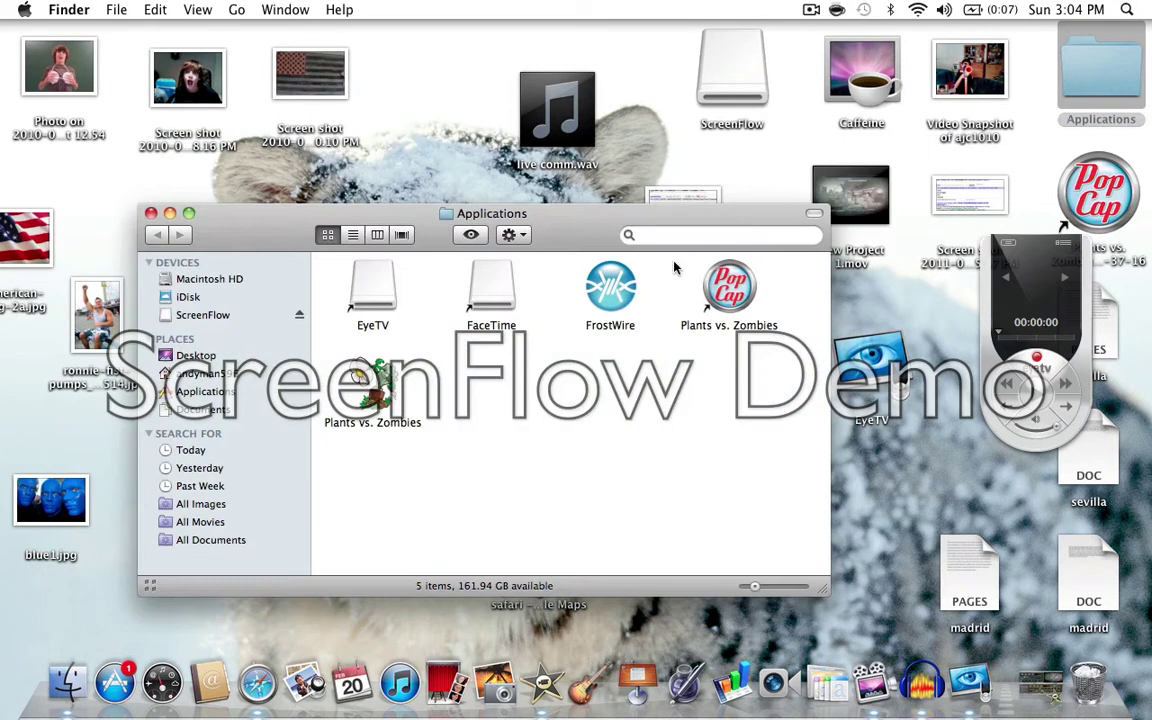
pyautogui.click(694, 236)
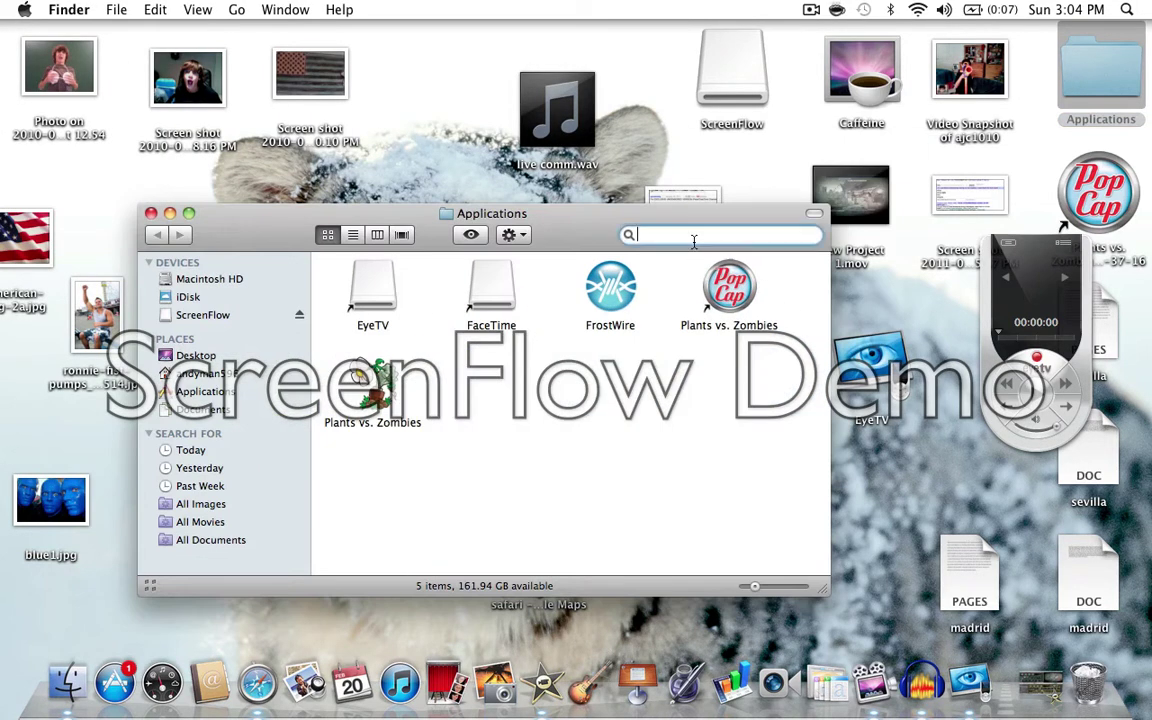
pyautogui.click(230, 279)
pyautogui.click(763, 238)
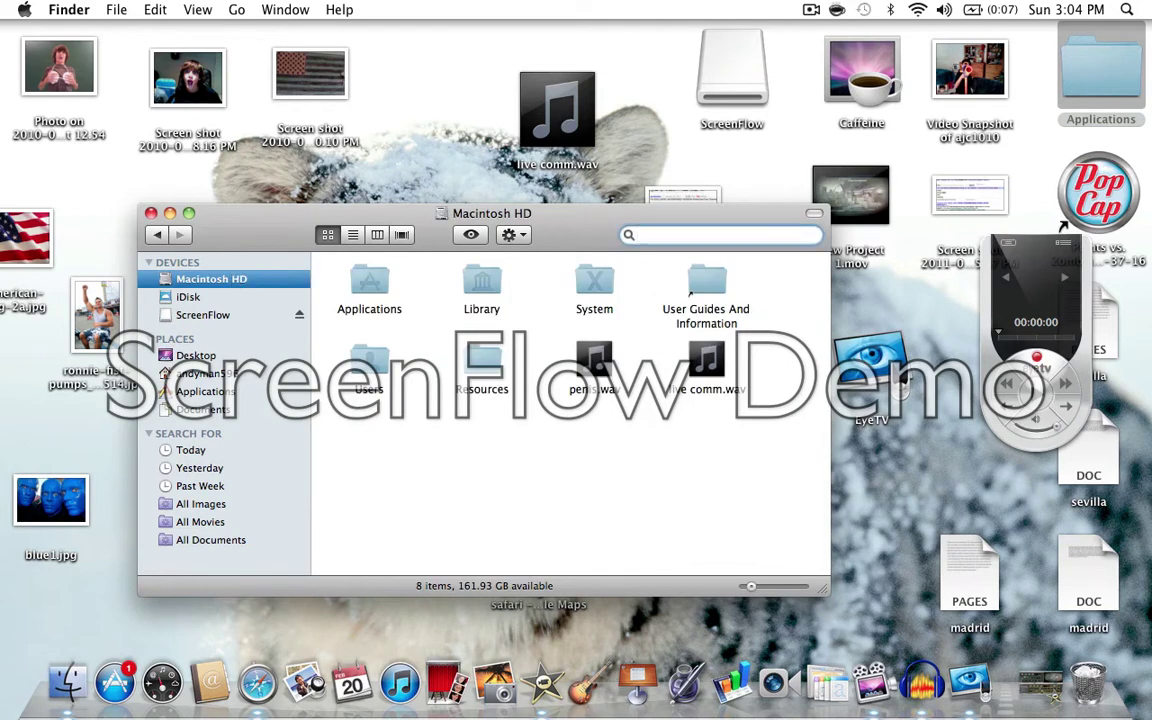
pyautogui.write('live comm')
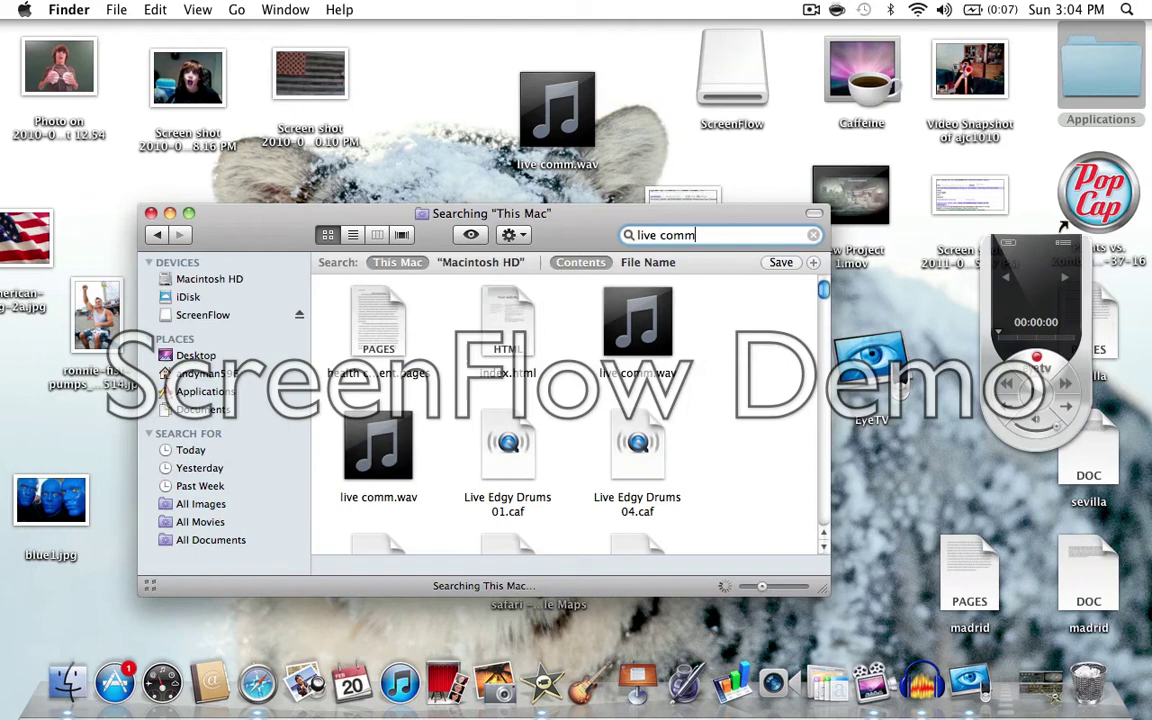
pyautogui.moveTo(375, 340)
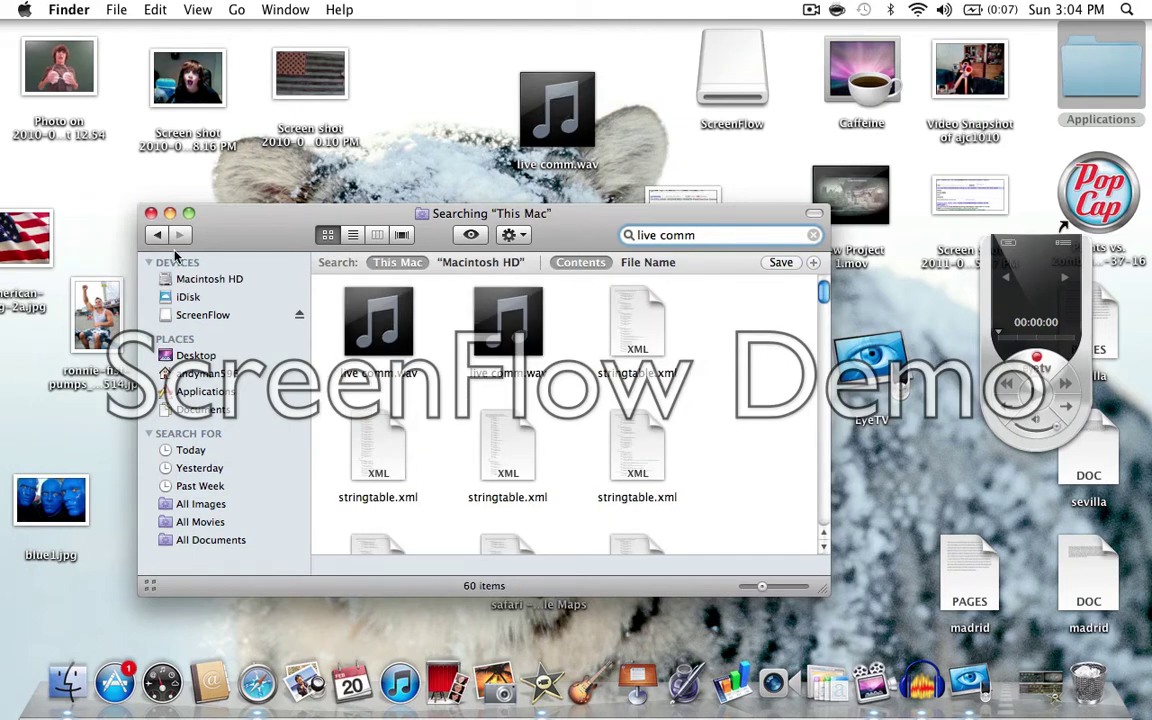
pyautogui.click(151, 214)
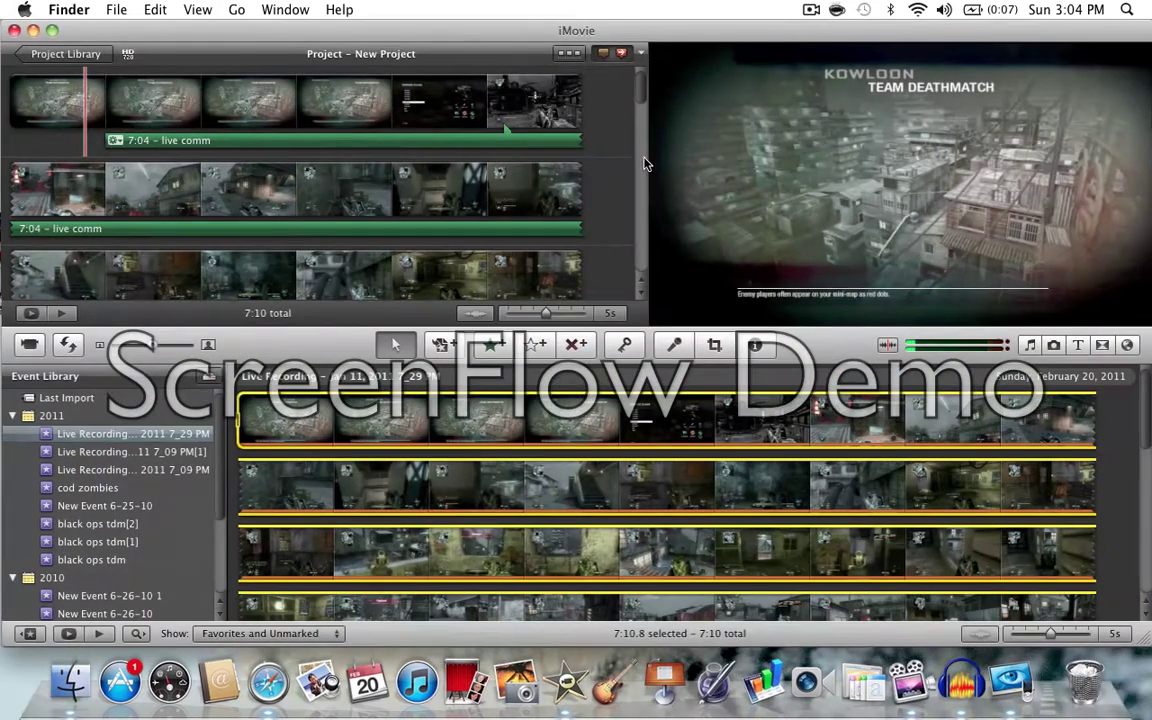
# Drag live comm.wav from the desktop onto the New Project clips and maximize the iMovie window.
pyautogui.moveTo(590, 38); pyautogui.dragTo(636, 230)
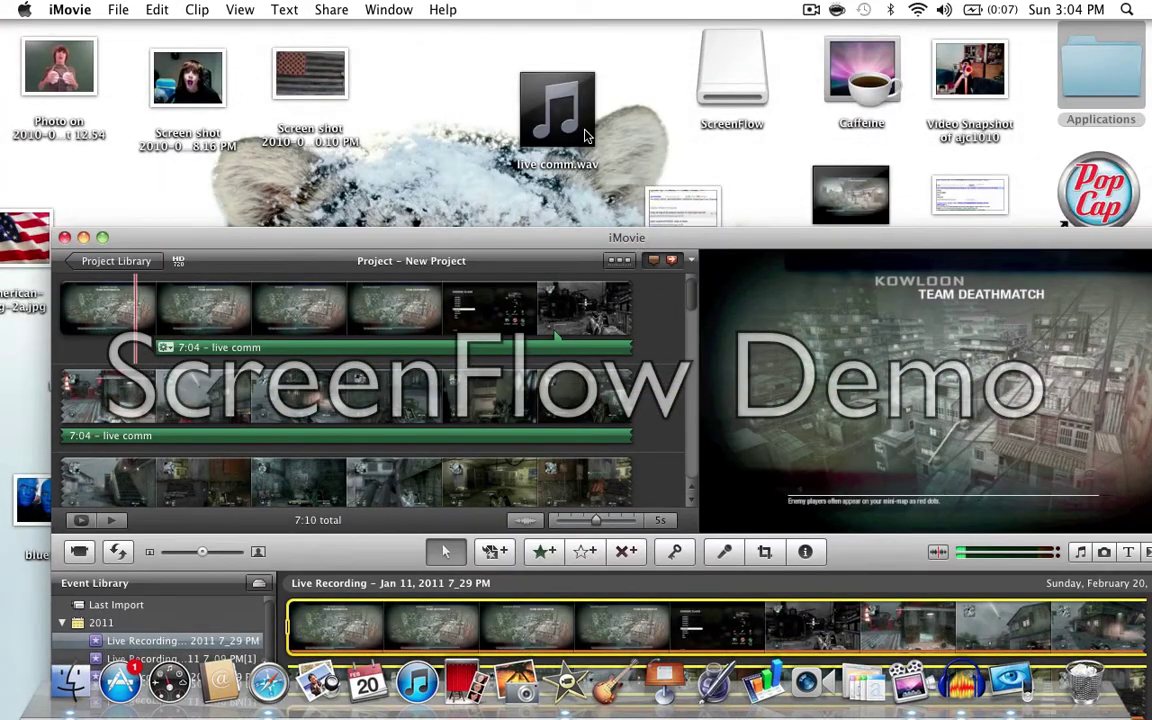
pyautogui.moveTo(587, 135); pyautogui.dragTo(397, 322)
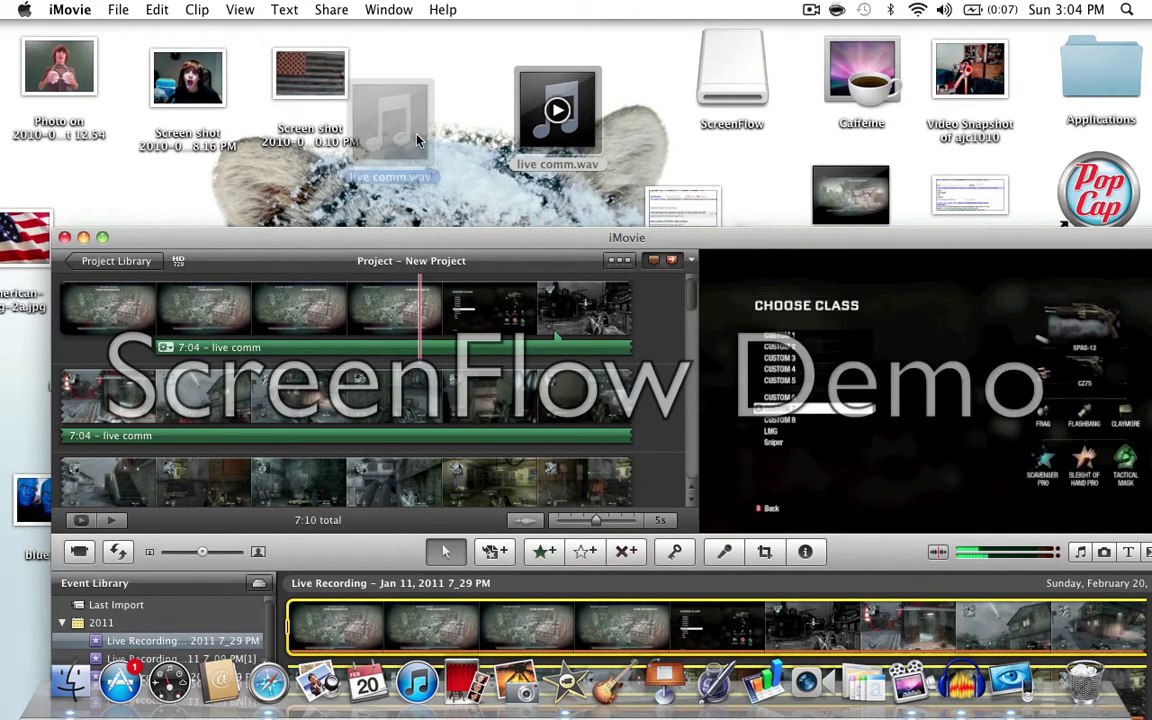
pyautogui.doubleClick(478, 243)
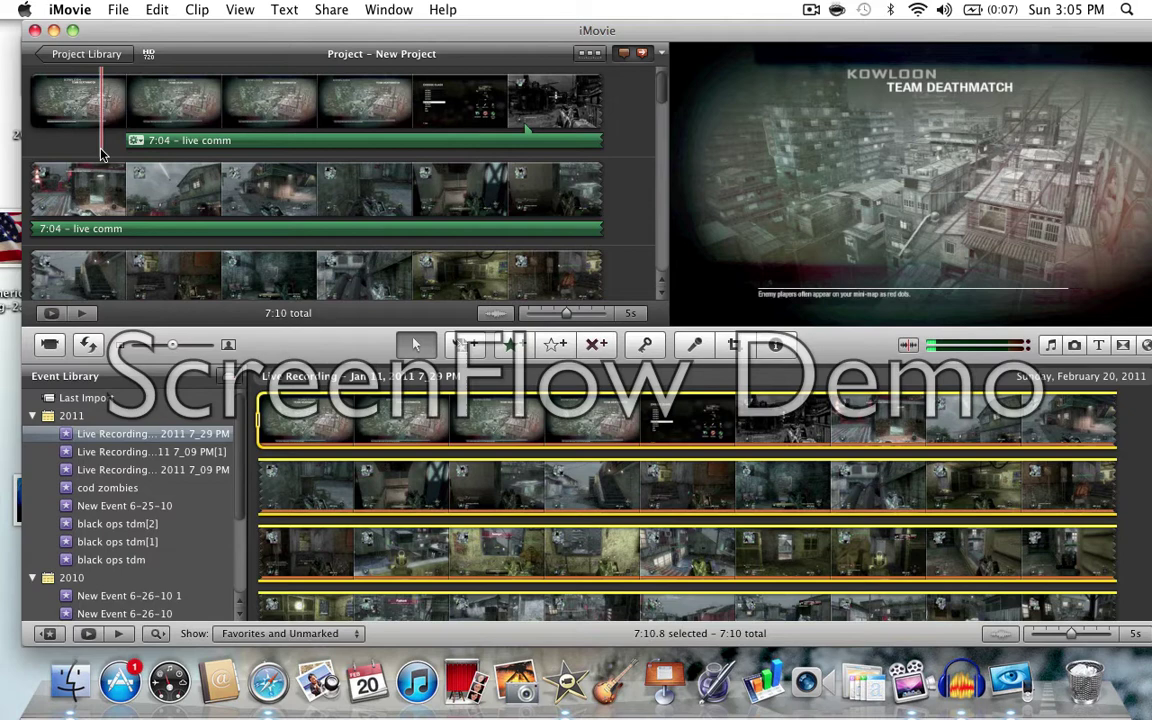
# Check New Project's HD 720p Export Movie settings, cancel the export, and quit iMovie's window.
pyautogui.click(330, 10)
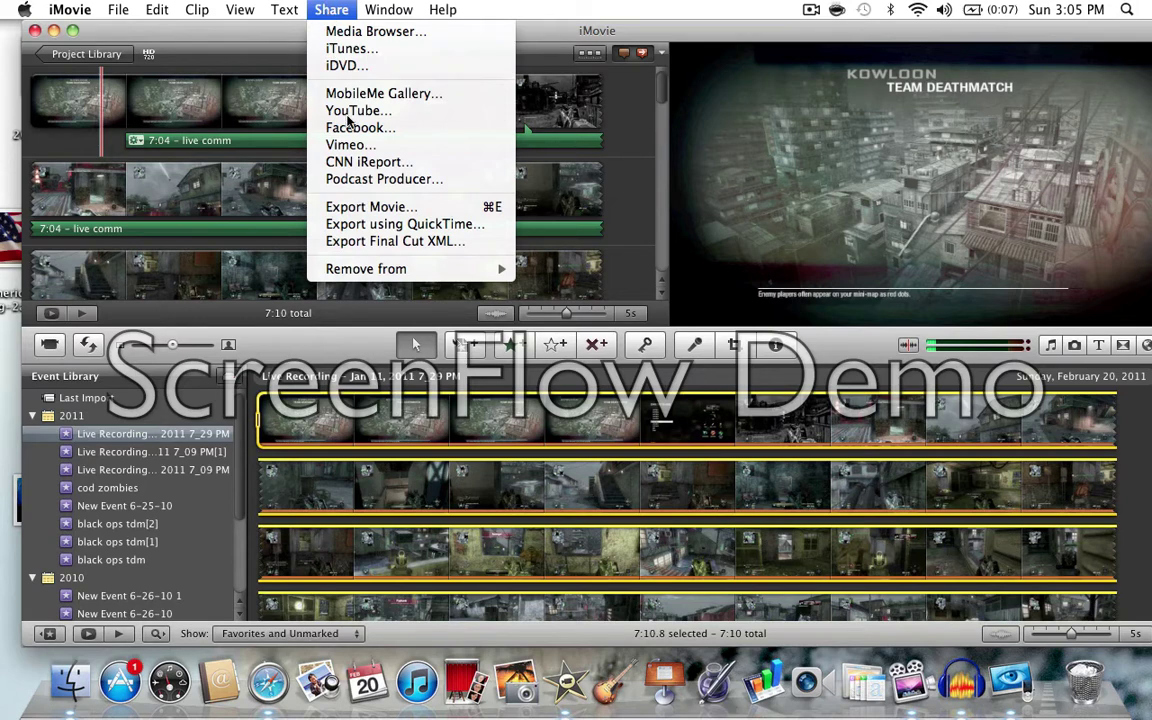
pyautogui.click(369, 208)
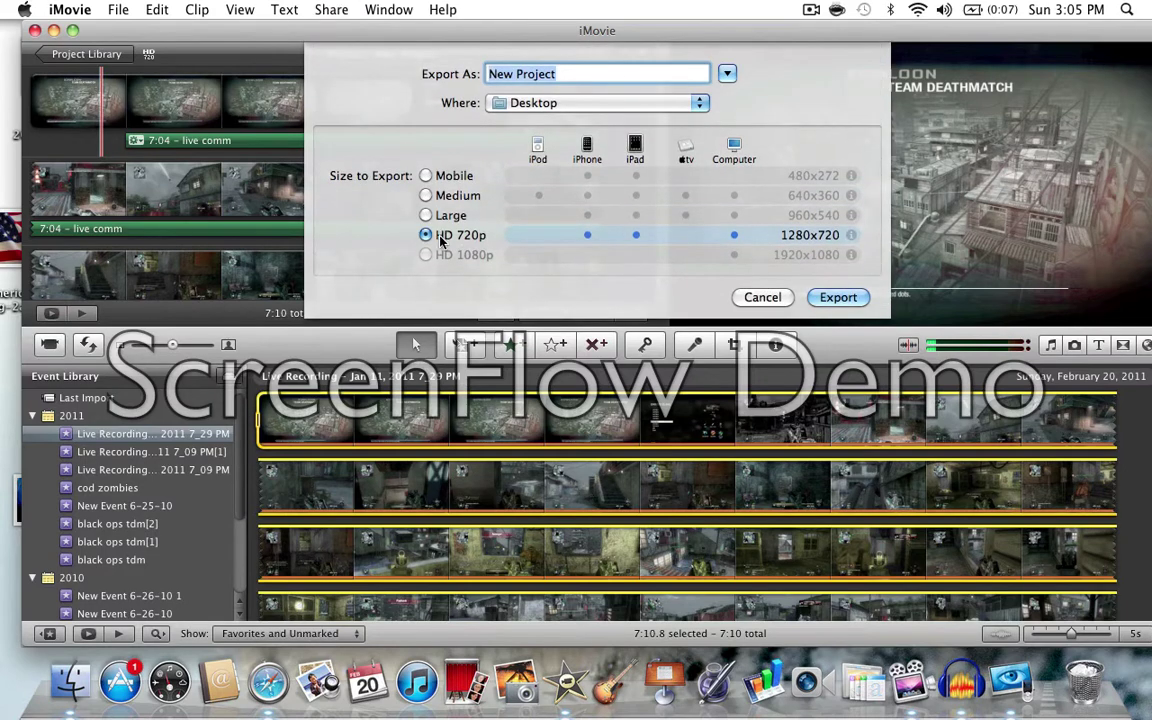
pyautogui.click(760, 298)
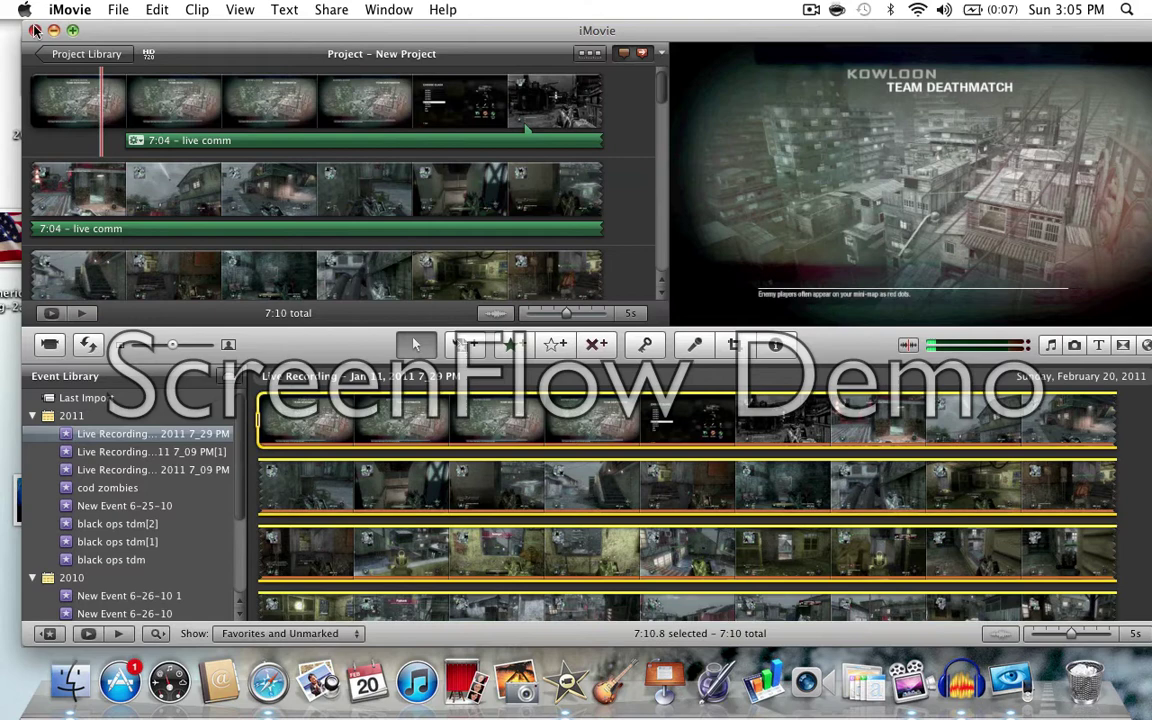
pyautogui.click(34, 30)
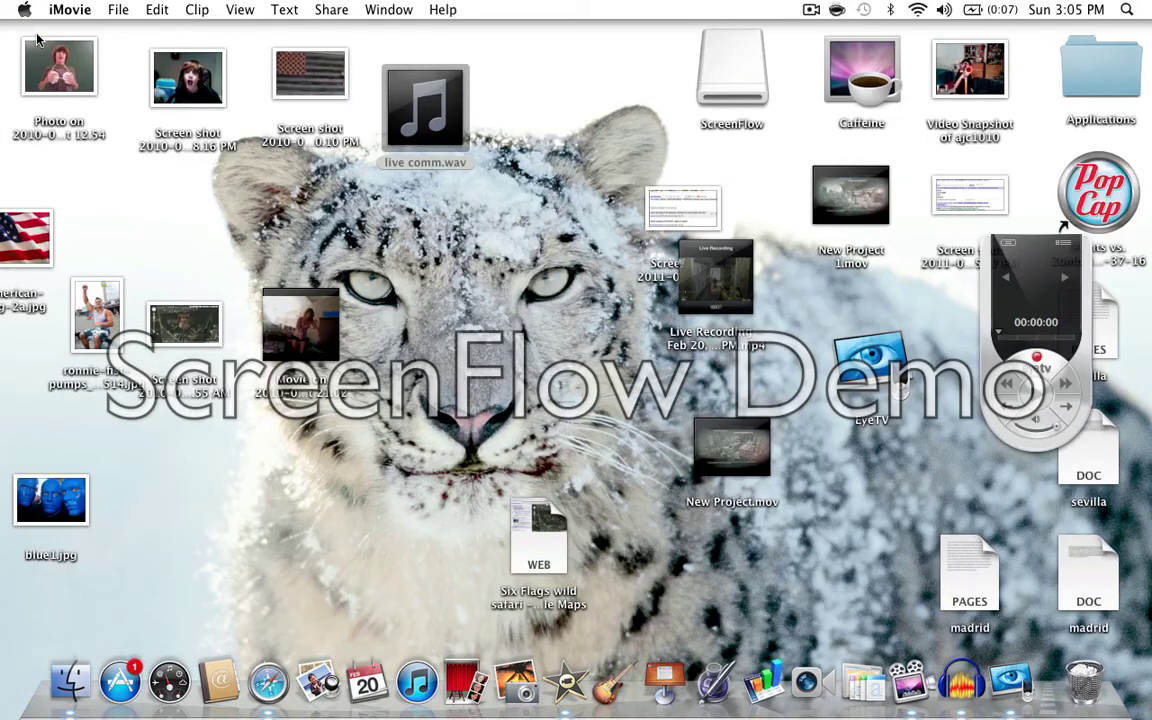
pyautogui.click(516, 326)
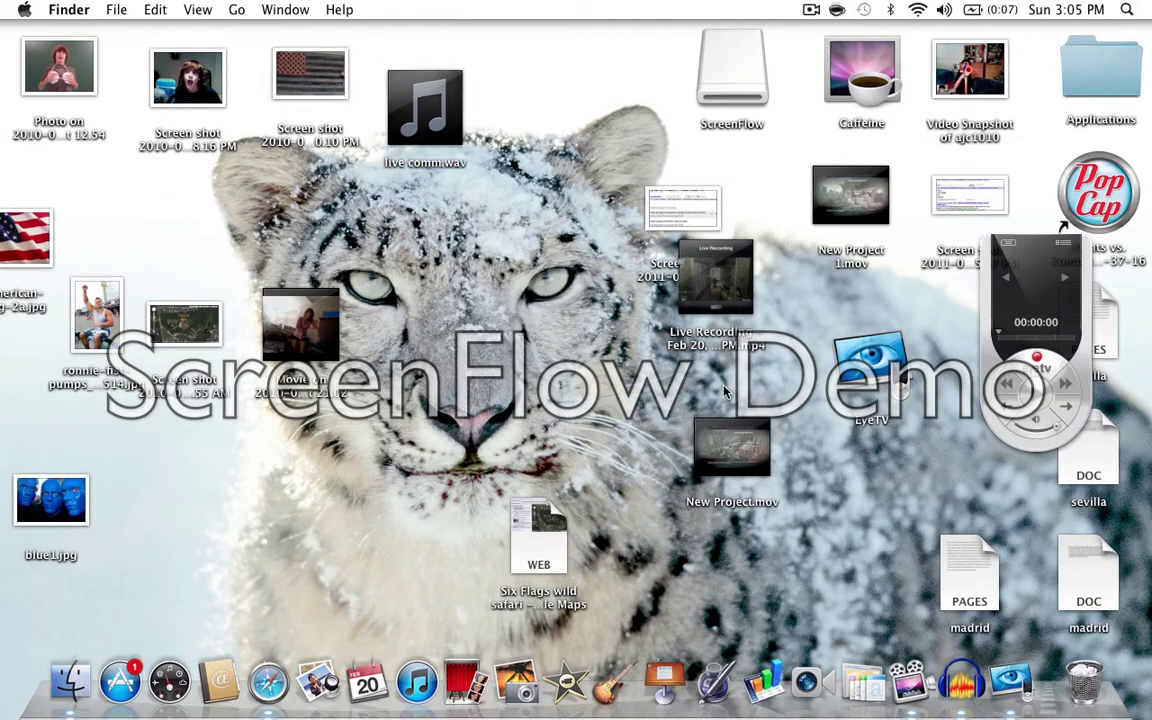
pyautogui.click(754, 479)
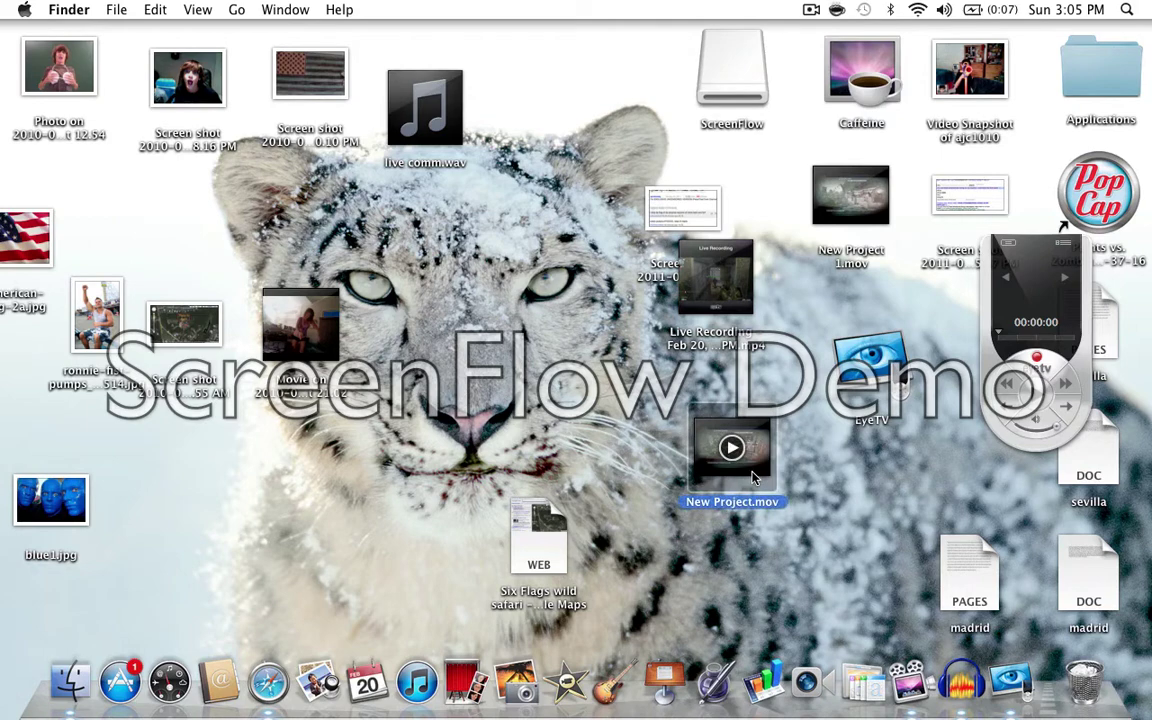
pyautogui.click(645, 435)
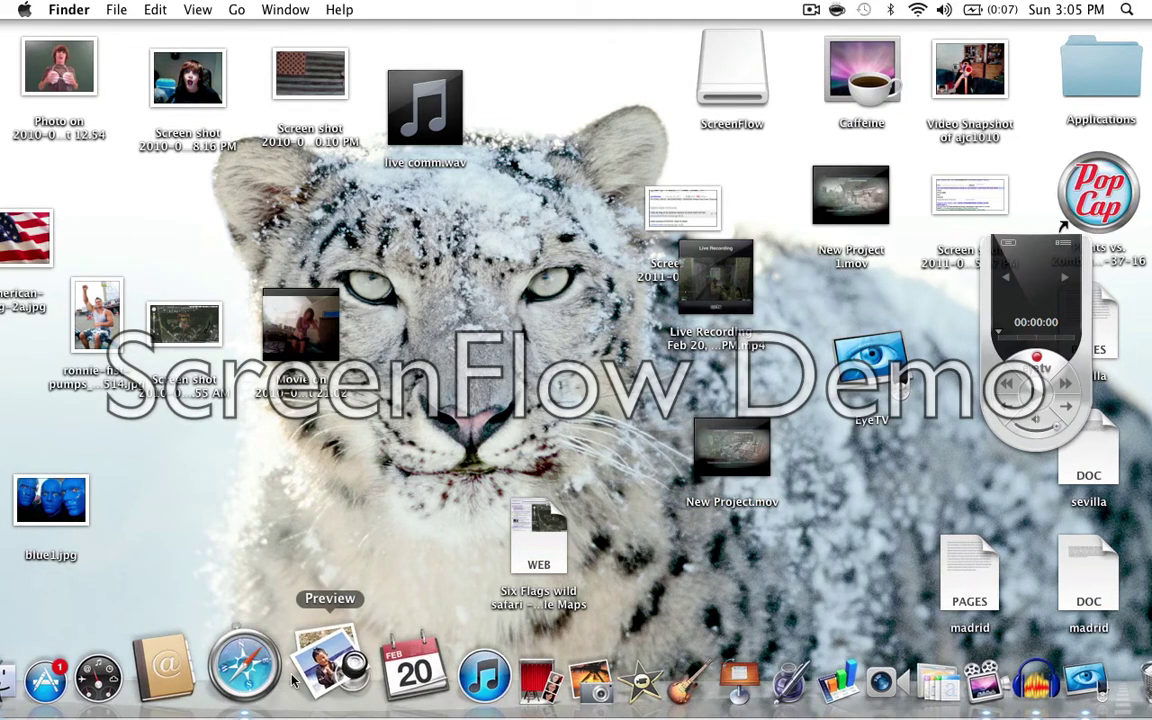
pyautogui.click(255, 665)
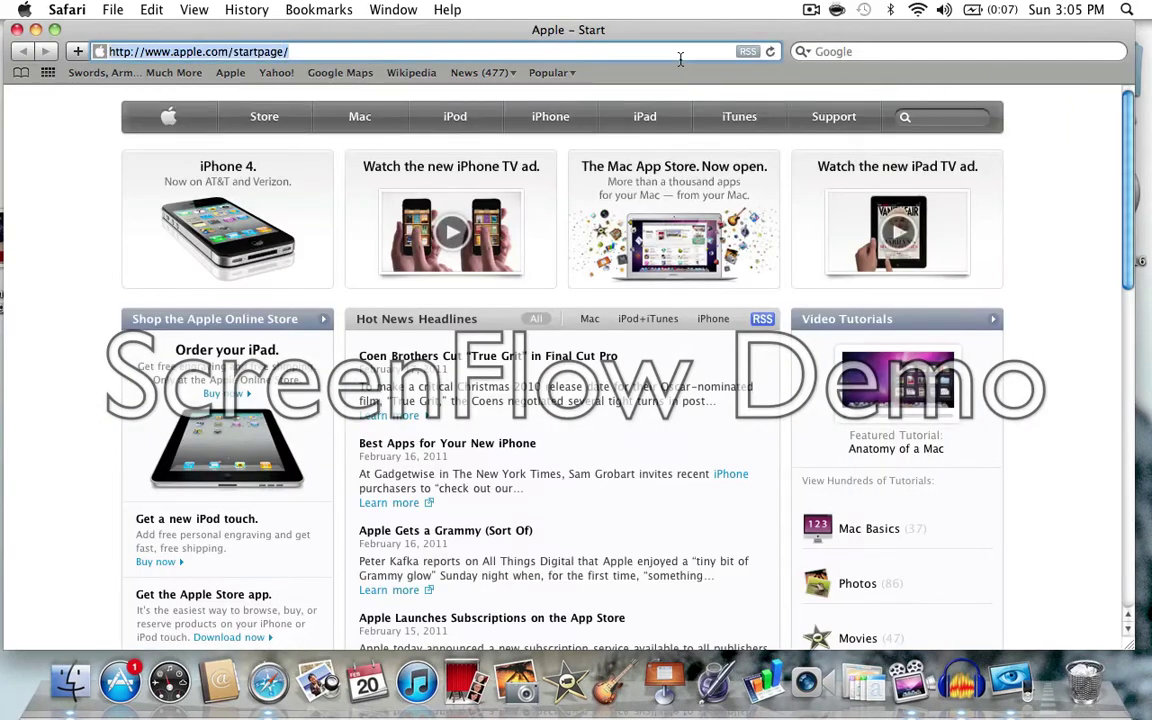
pyautogui.write('www.youtube.com/')
pyautogui.press('Return')
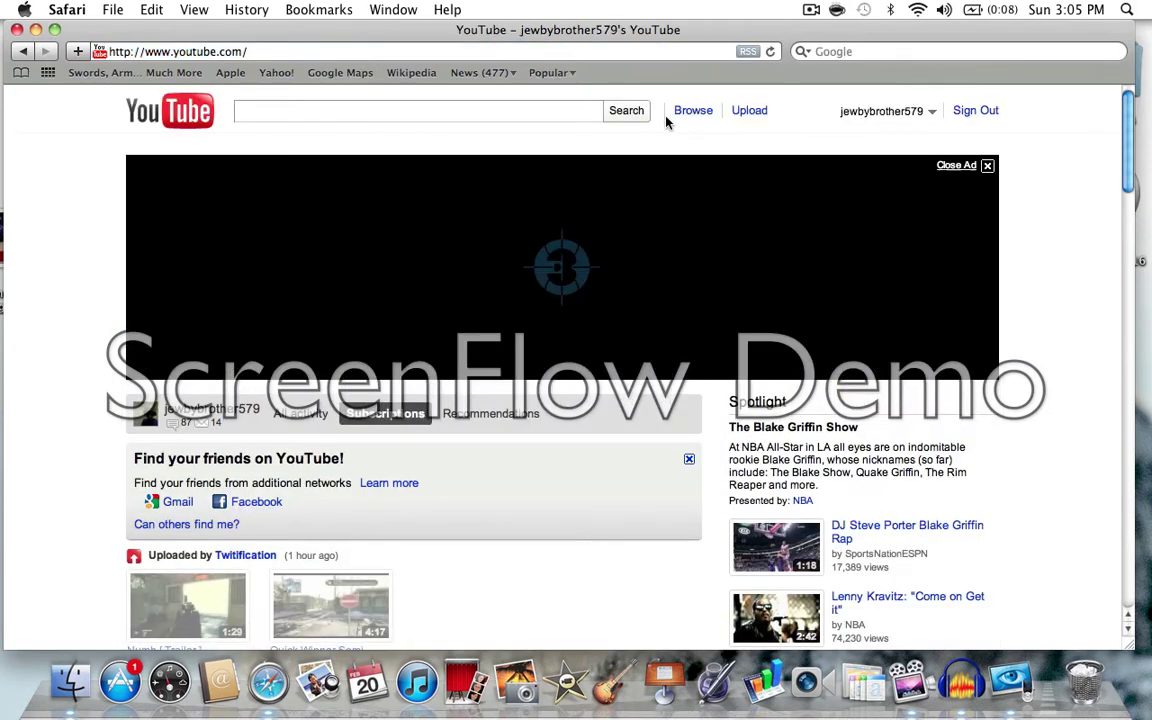
# On YouTube's Video File Upload page, preview New Project 1.mov as the upload, then cancel and close the browser.
pyautogui.click(748, 112)
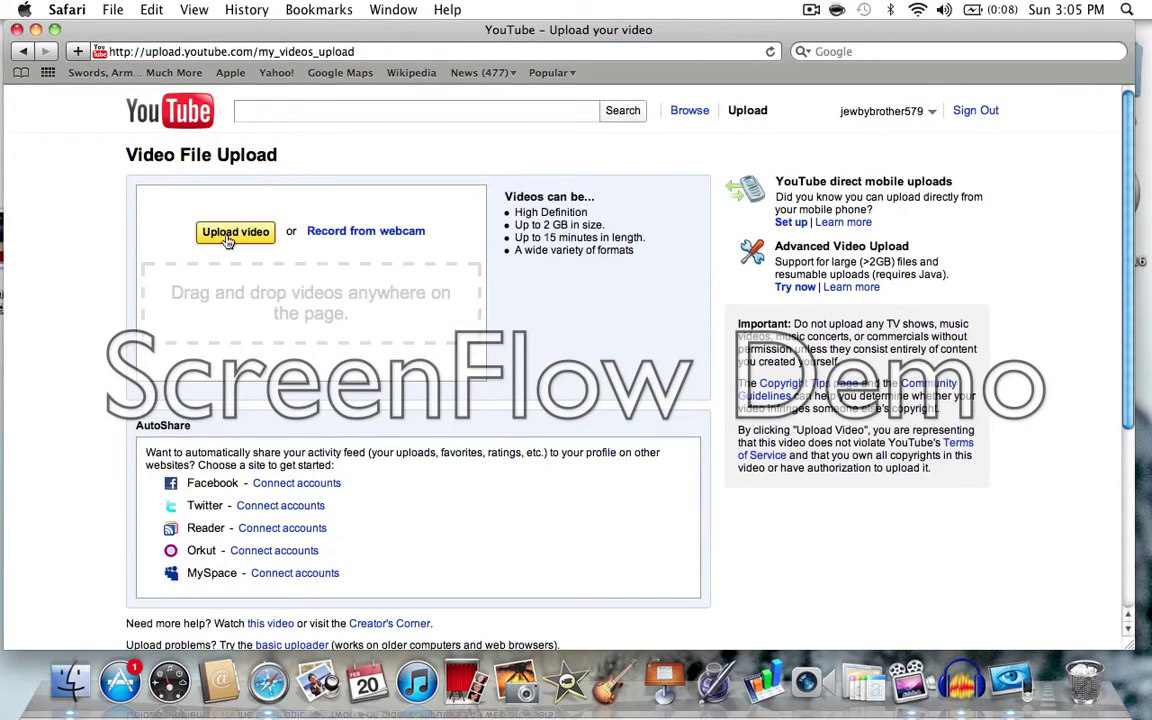
pyautogui.click(234, 232)
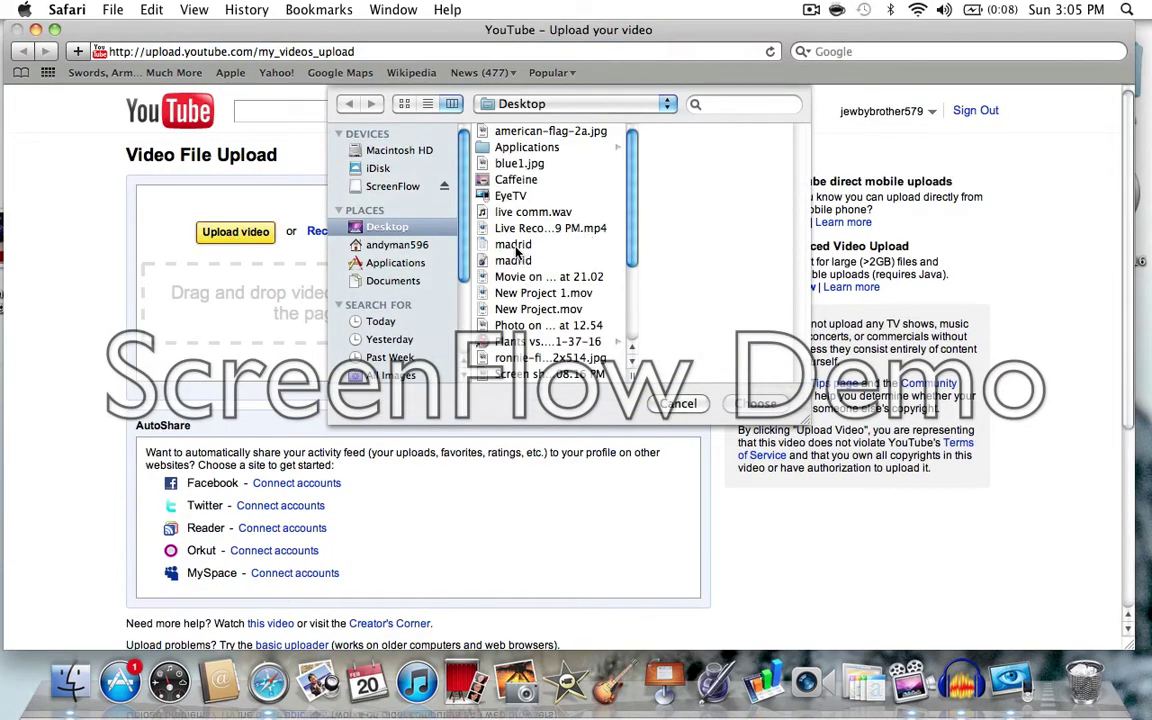
pyautogui.click(541, 294)
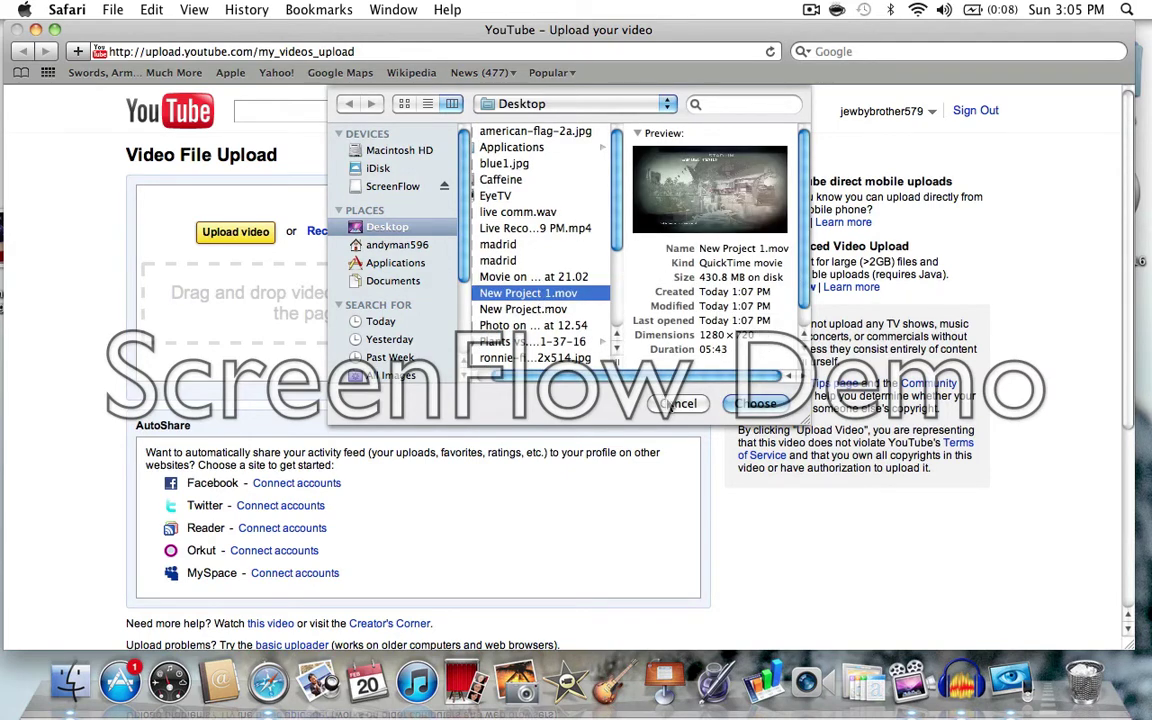
pyautogui.click(664, 403)
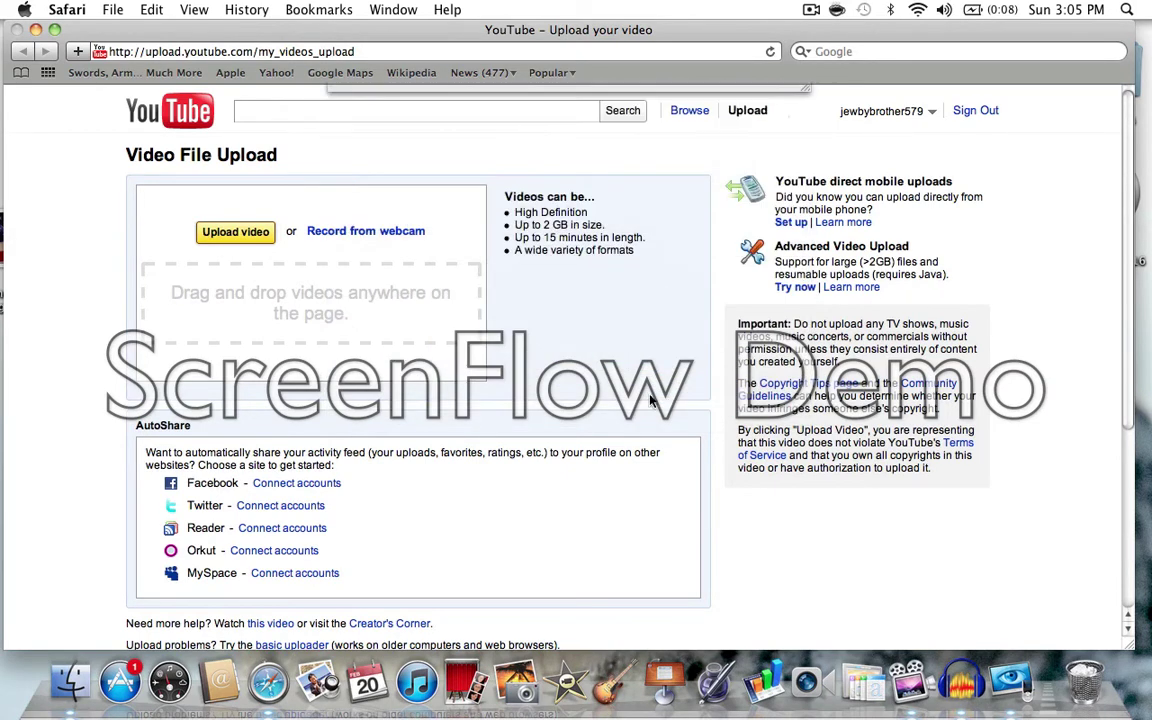
pyautogui.click(17, 30)
# Bring Finder forward and open ScreenFlow's menu-bar menu to reach Stop Record.
pyautogui.click(406, 245)
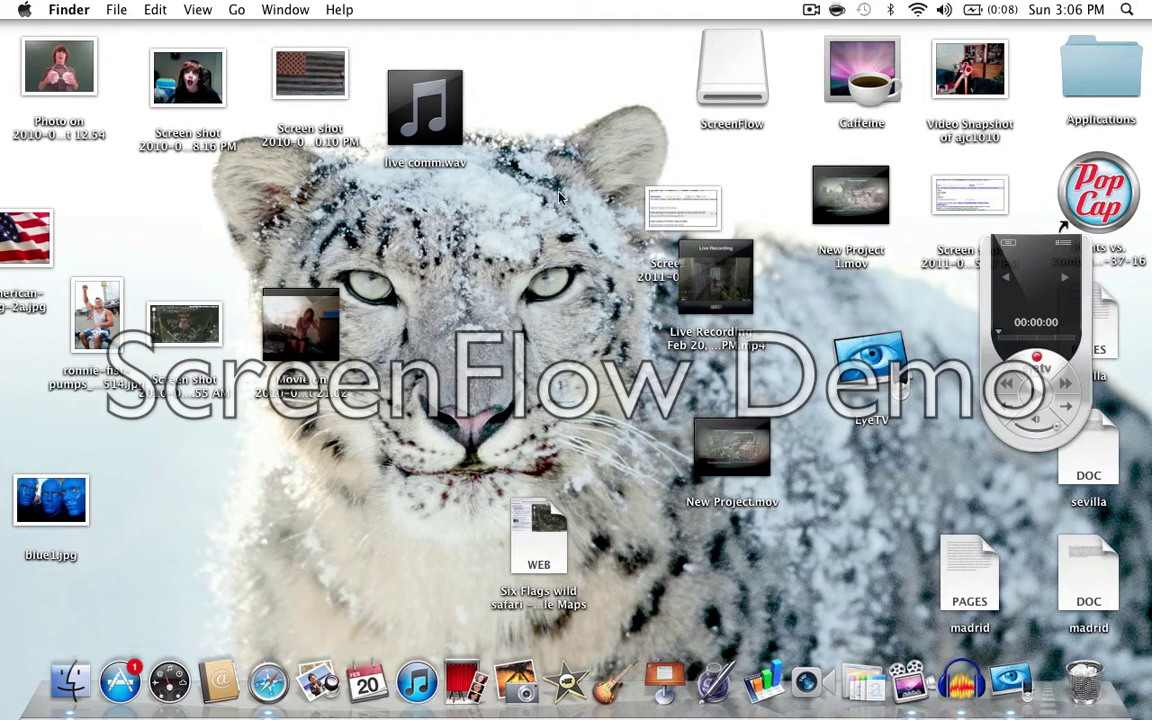
pyautogui.click(810, 10)
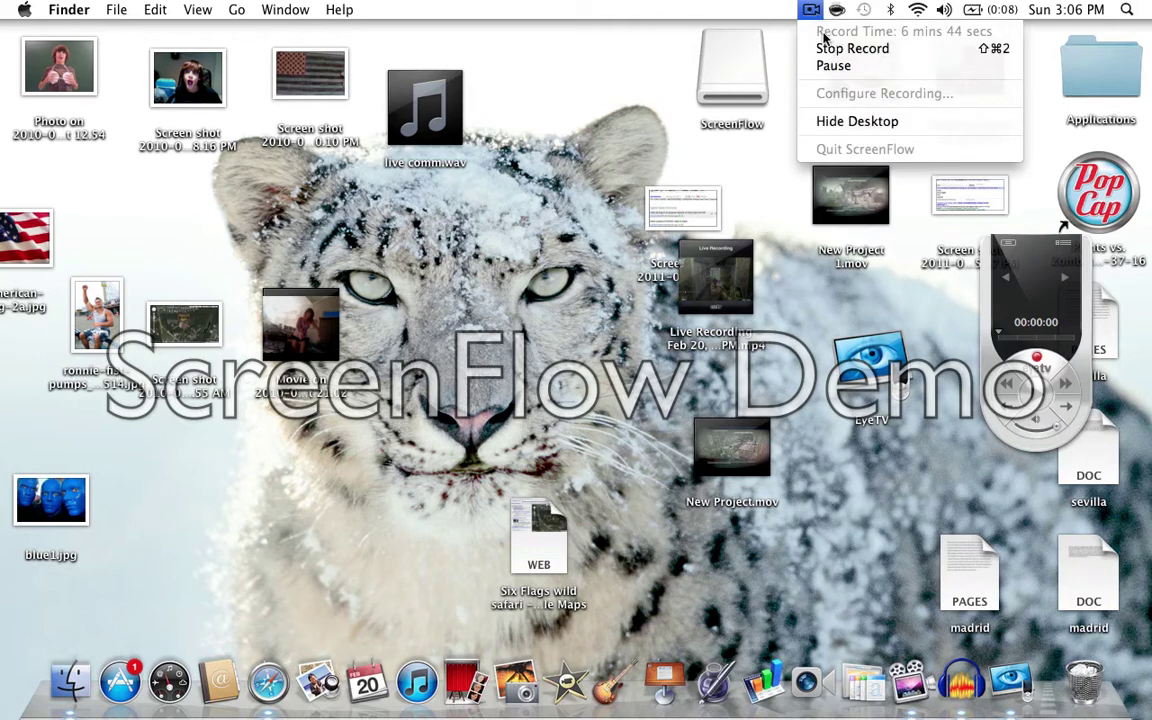